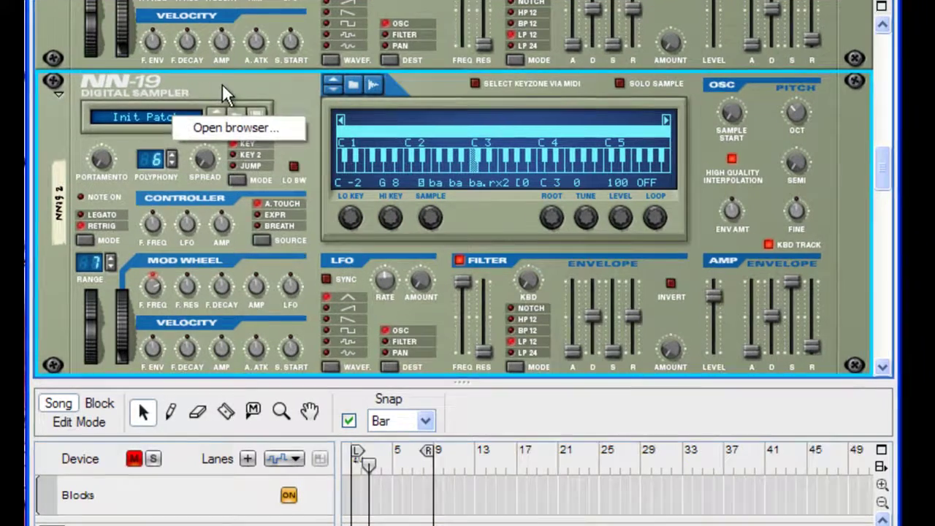
# Open the NN-19 sample browser and switch to the VOCAL SAMPLE folder
pyautogui.rightClick(228, 111)
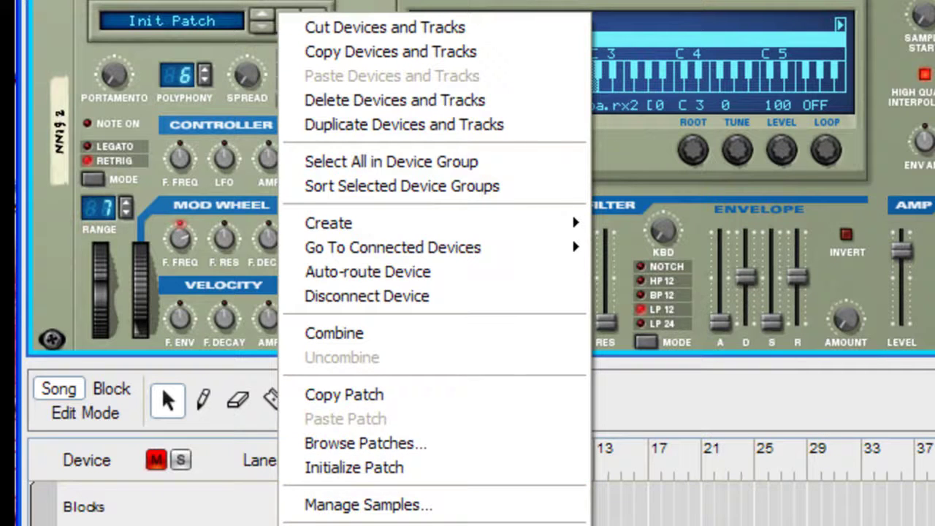
pyautogui.click(530, 3)
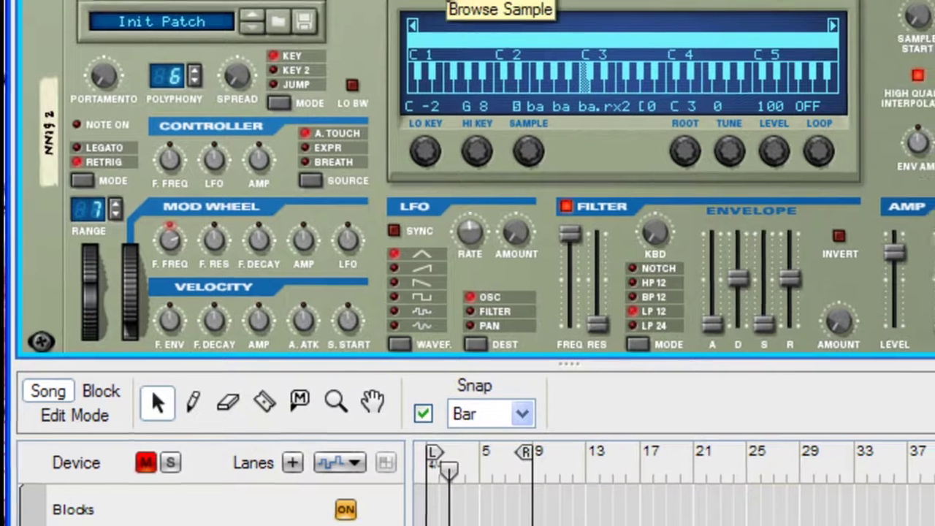
pyautogui.click(443, 2)
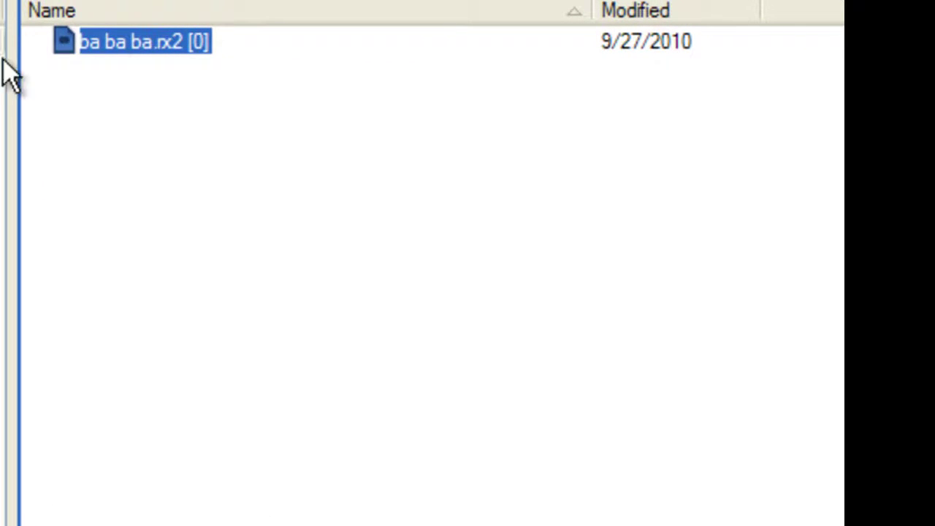
pyautogui.click(398, 9)
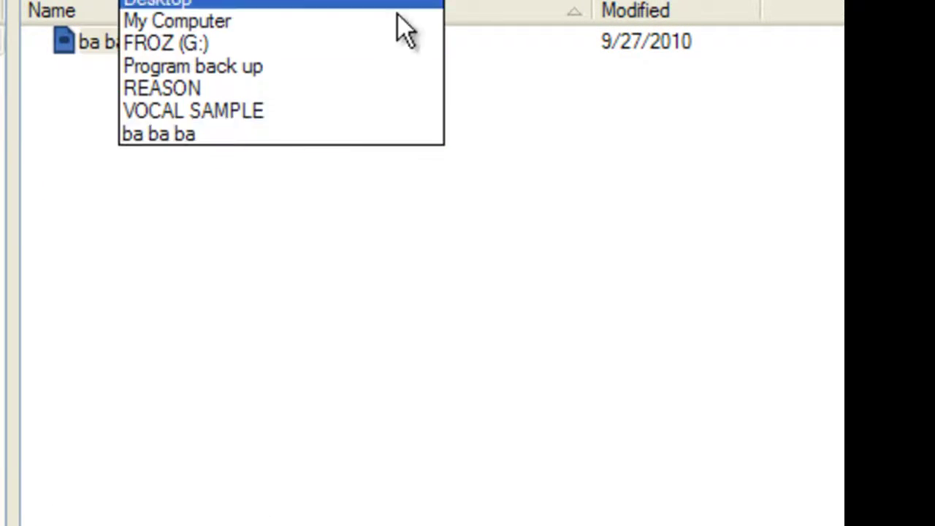
pyautogui.click(238, 117)
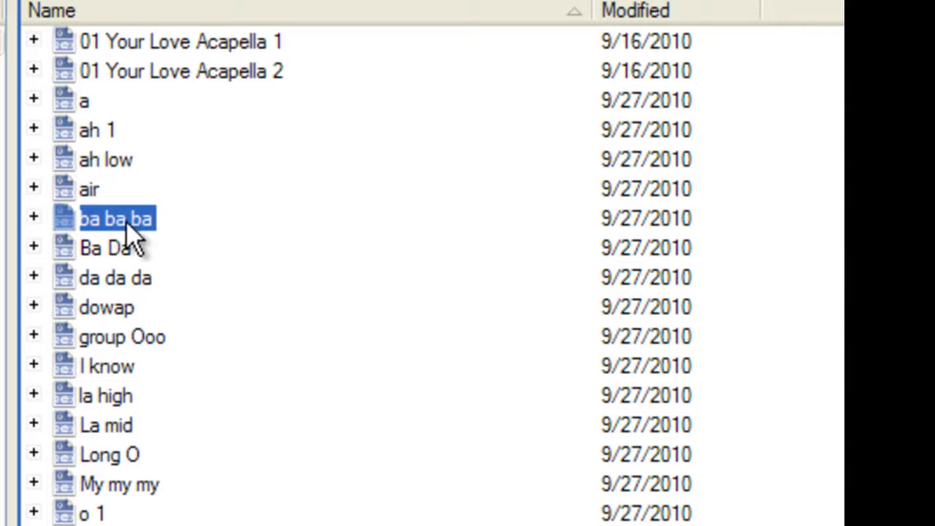
# Preview vocal samples: Ba Da, da da da, dowap, group Ooo, I know, ah low, ah 1, a, 01 Your Love Acapella 2
pyautogui.click(109, 248)
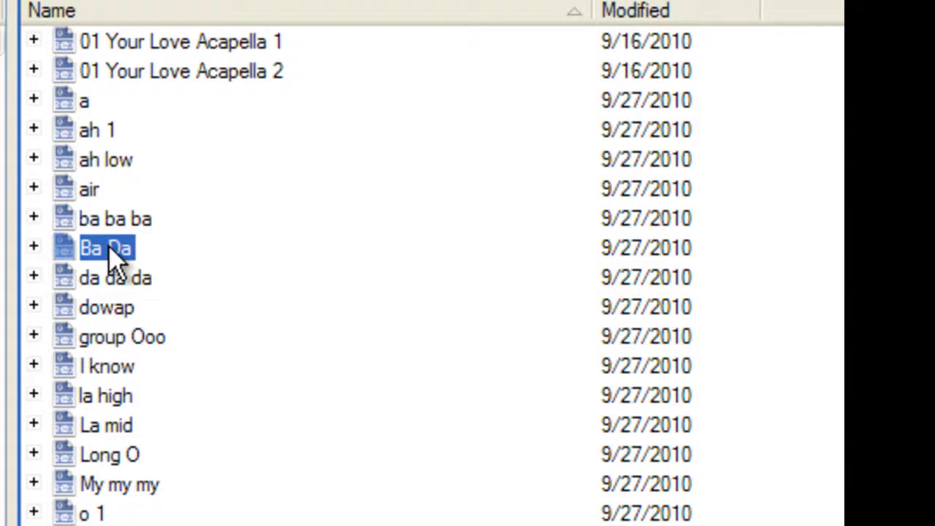
pyautogui.click(110, 281)
pyautogui.click(110, 308)
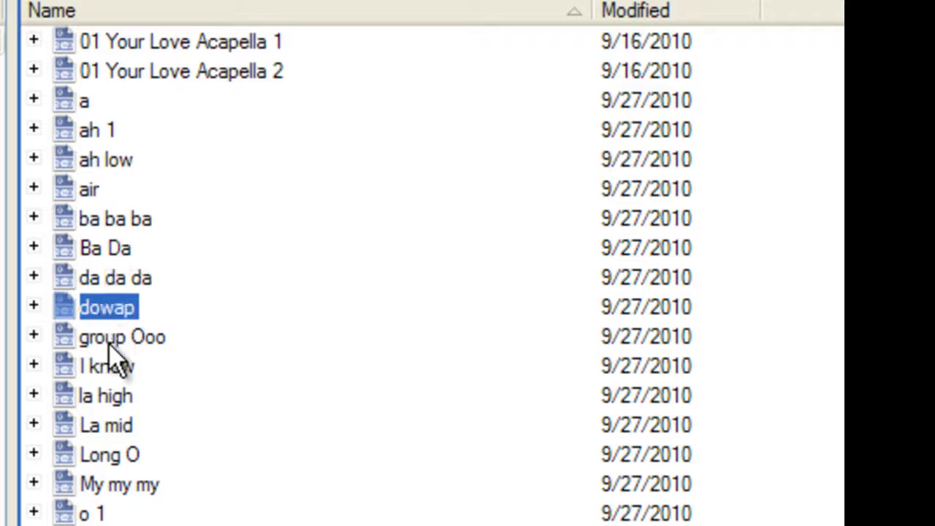
pyautogui.click(108, 337)
pyautogui.click(109, 372)
pyautogui.click(109, 160)
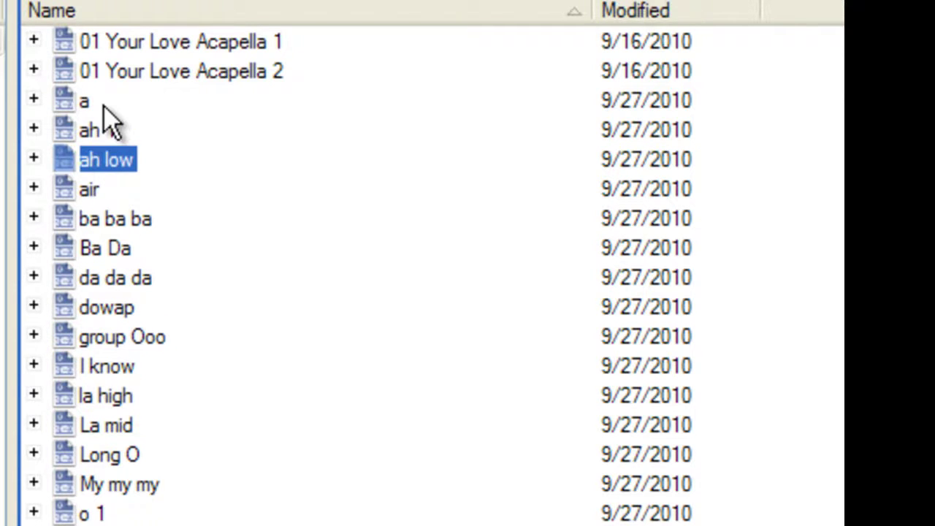
pyautogui.click(99, 128)
pyautogui.click(87, 101)
pyautogui.click(125, 73)
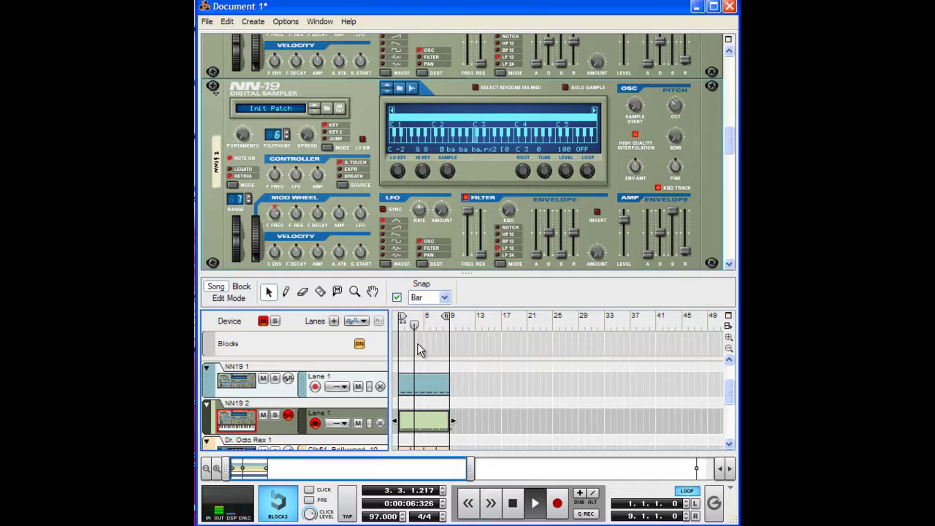
# Expand the Thor 1 track, select its green clip and arm it for recording
pyautogui.scroll(-3, 730, 389)
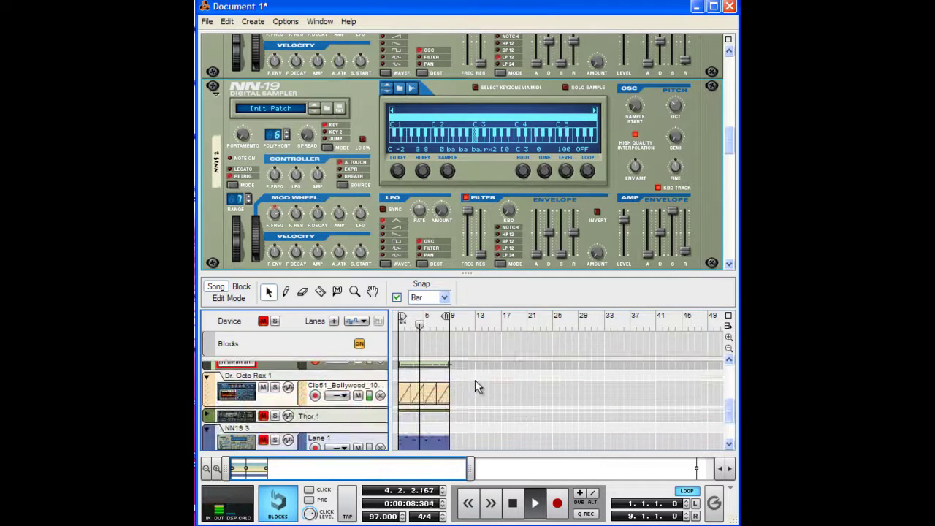
pyautogui.click(208, 416)
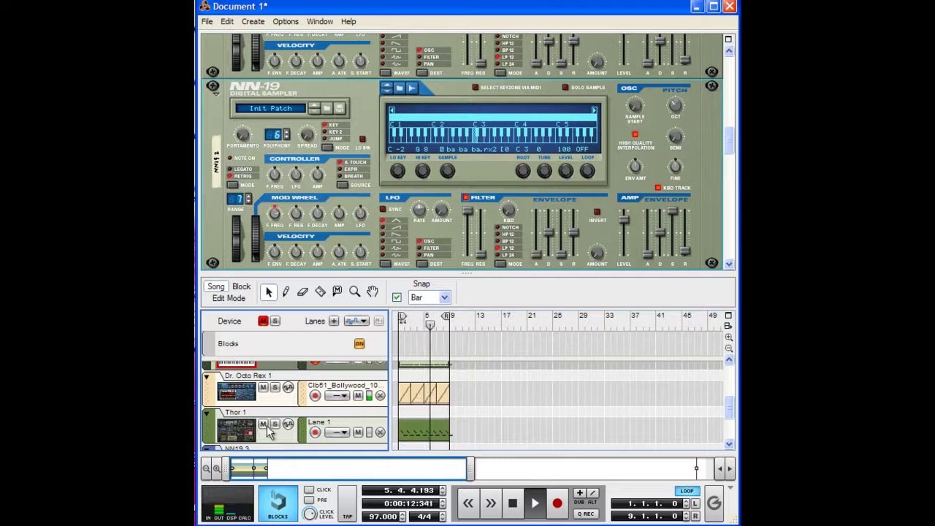
pyautogui.click(411, 437)
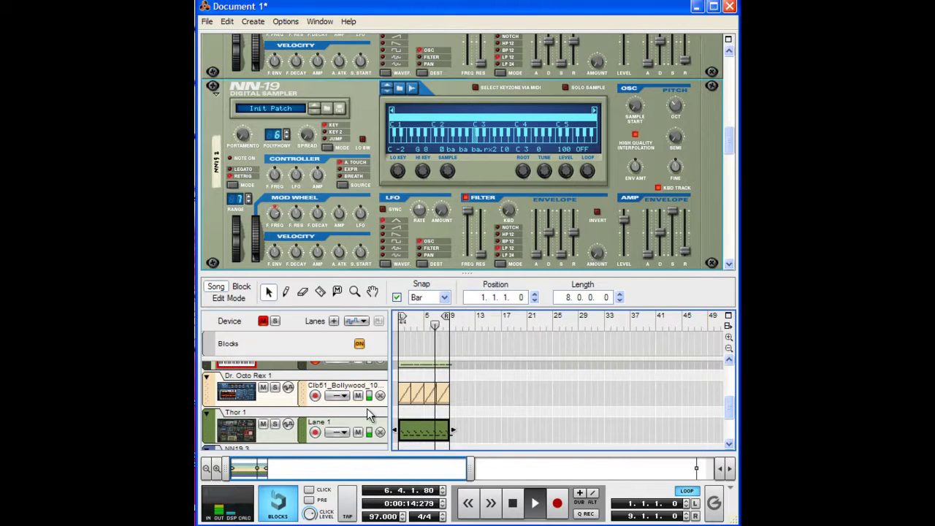
pyautogui.click(254, 436)
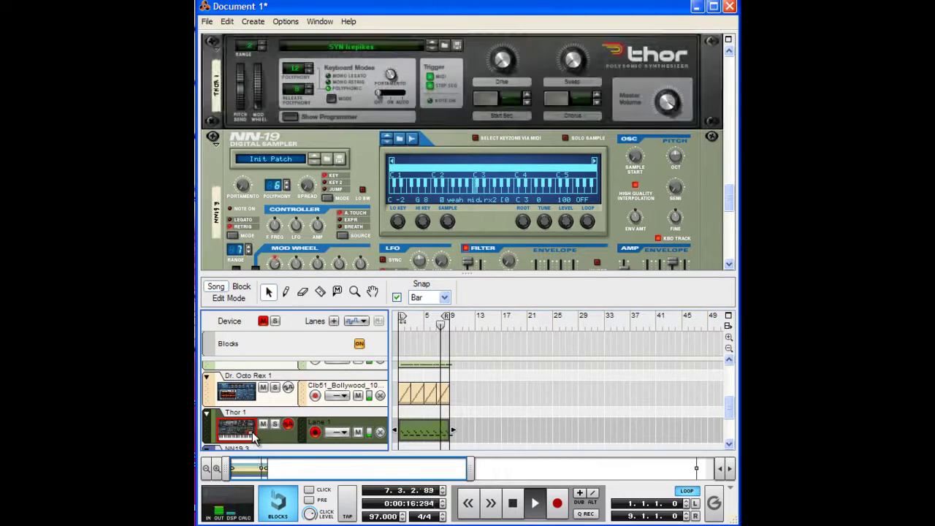
# Open Thor's patch browser and drop down its list of patch locations
pyautogui.click(446, 48)
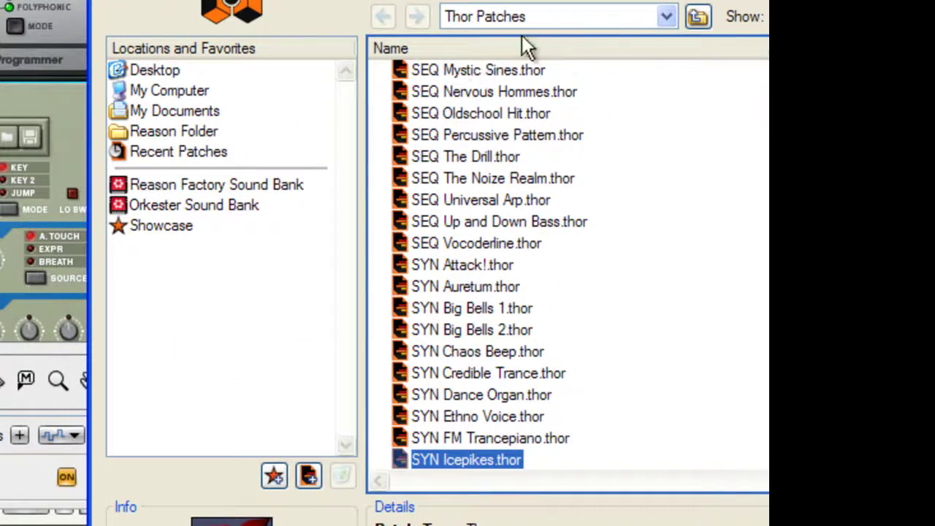
pyautogui.click(666, 16)
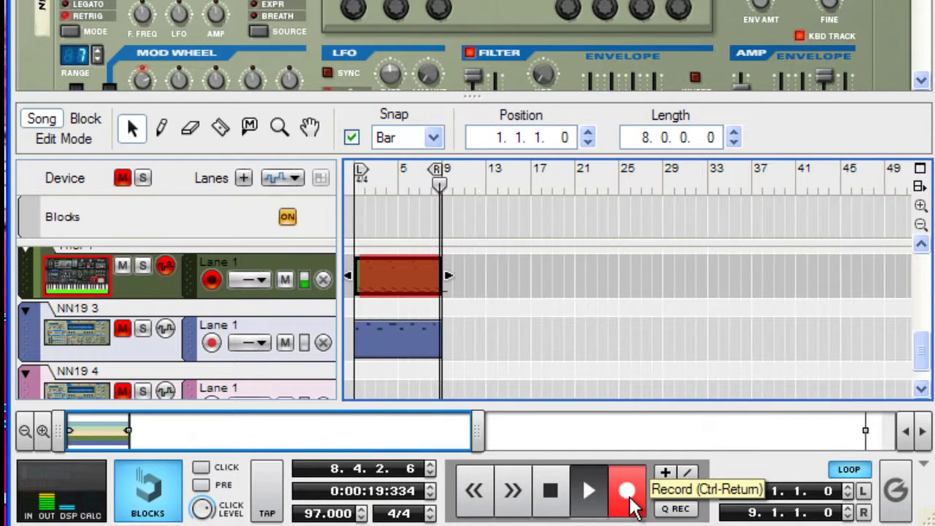
# Finish recording the NN19 4 and SubTractor takes, then move the green clip to bar 1
pyautogui.press('space')
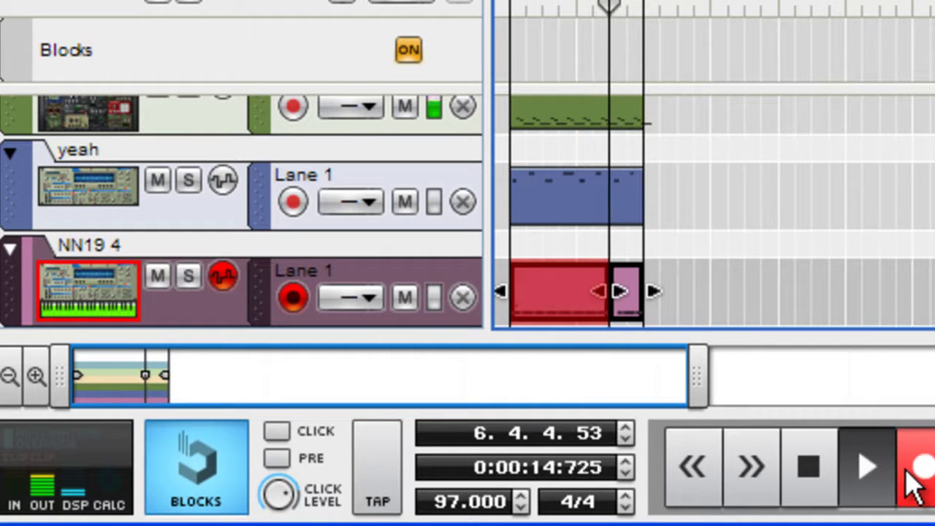
pyautogui.click(914, 486)
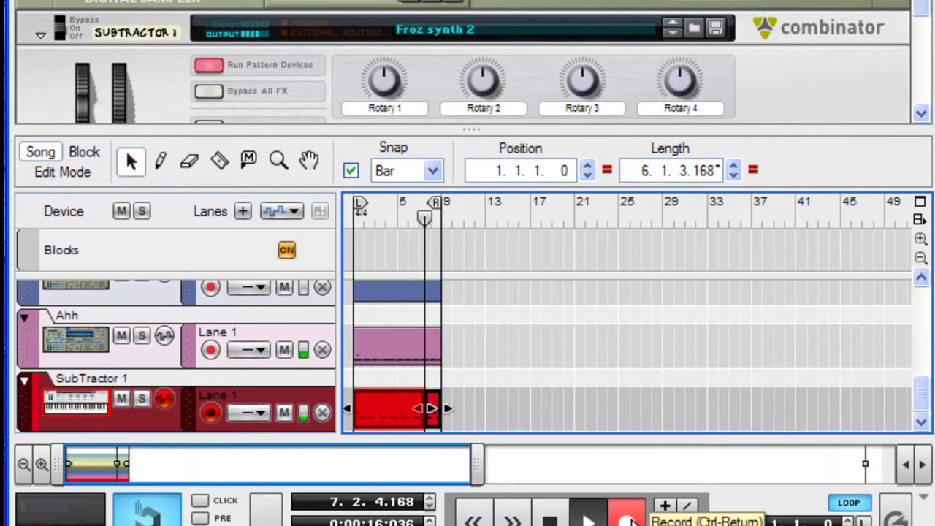
pyautogui.press('space')
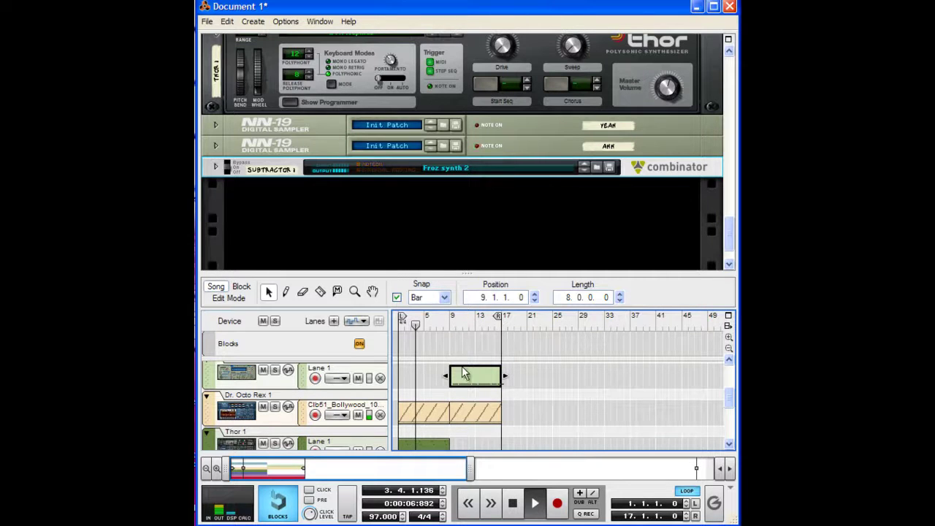
pyautogui.moveTo(462, 374); pyautogui.dragTo(480, 380)
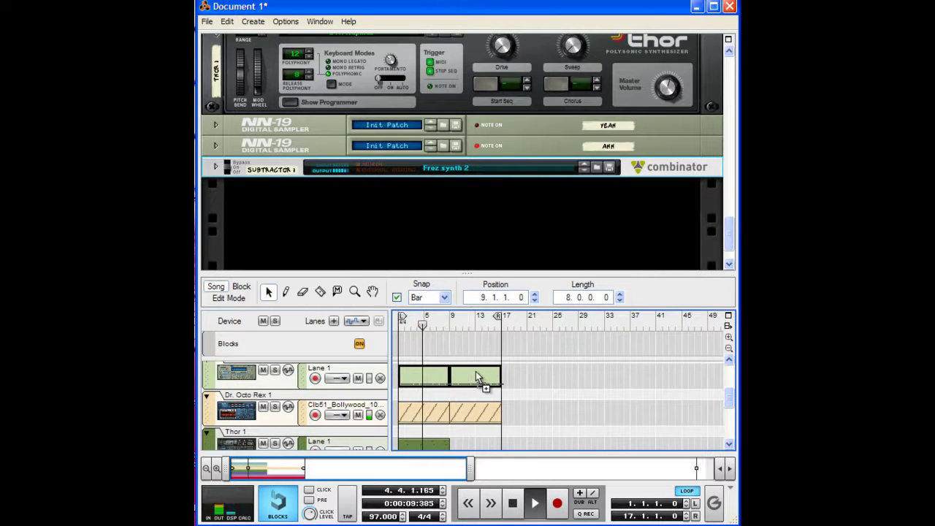
# Repeat the green clip across bars 9–17 and record a new Combinator 1 part in bars 9–17
pyautogui.click(542, 410)
pyautogui.click(457, 327)
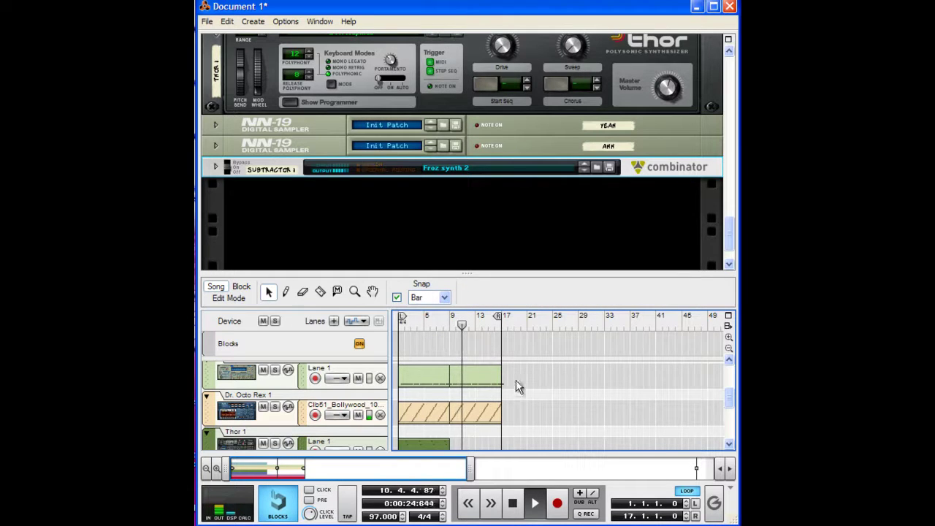
pyautogui.scroll(-3, 555, 406)
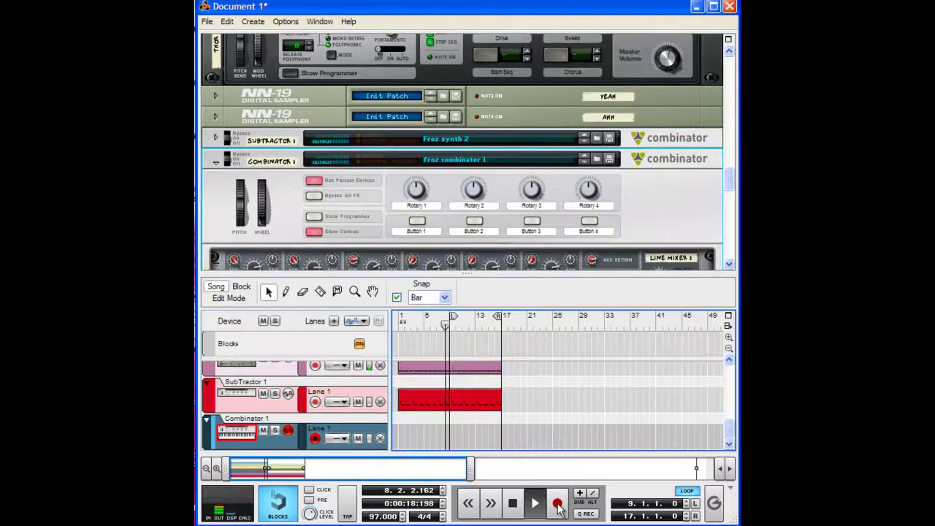
pyautogui.click(558, 505)
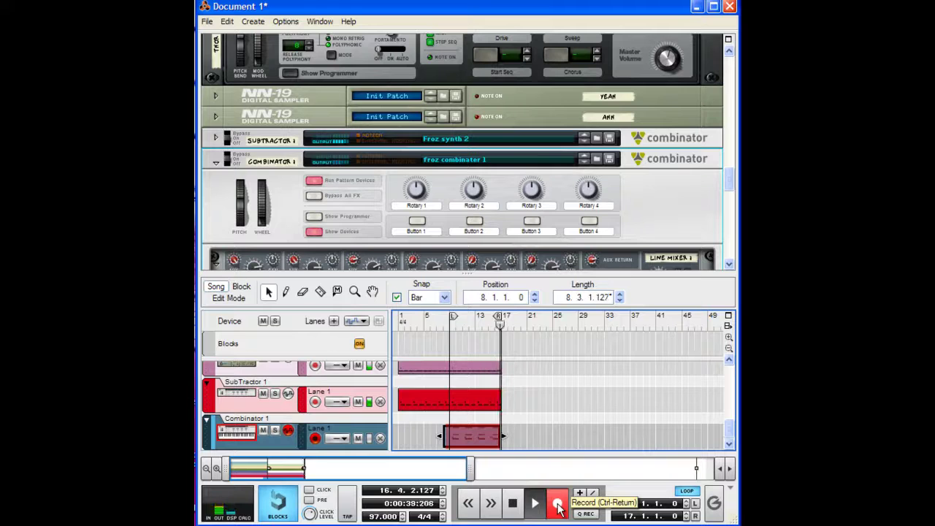
# Stop the Combinator take, overdub extra notes onto it, then record a Malström 4 part from bar 9
pyautogui.click(557, 507)
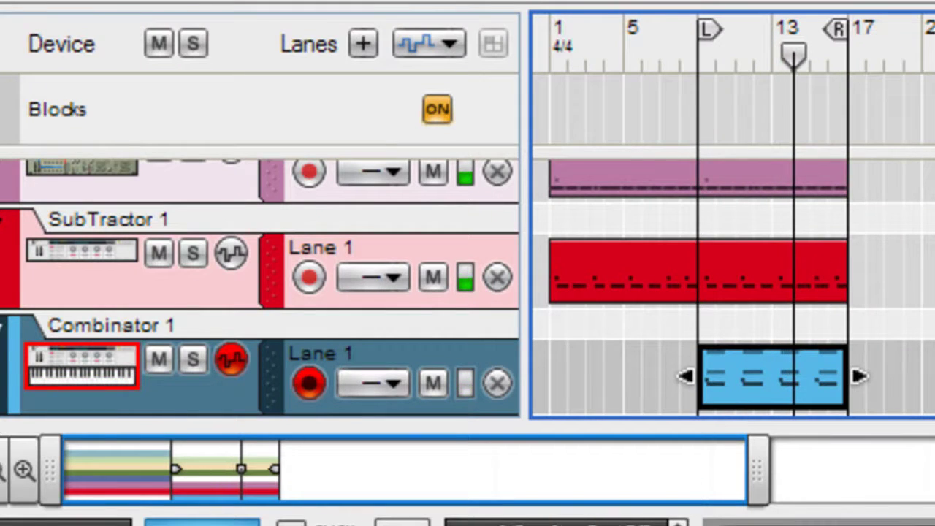
pyautogui.hotkey('ctrl', 'Return')
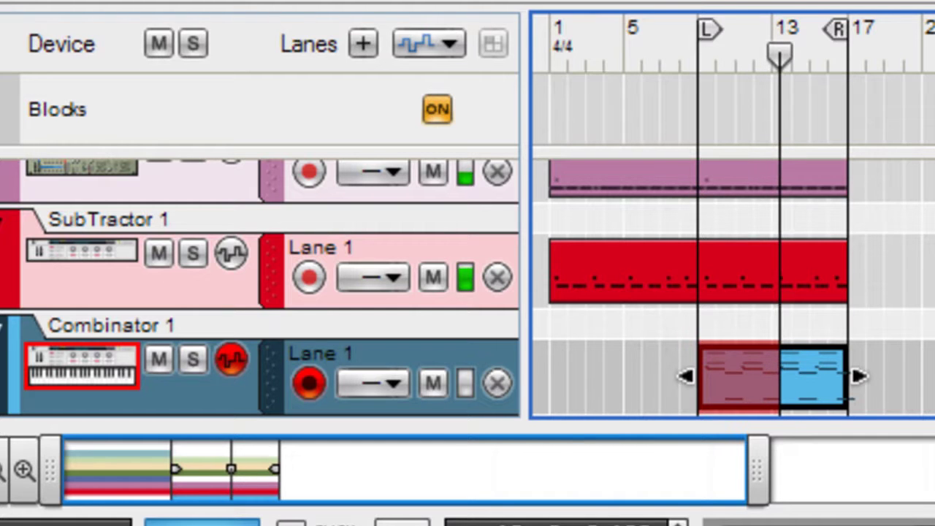
pyautogui.press('space')
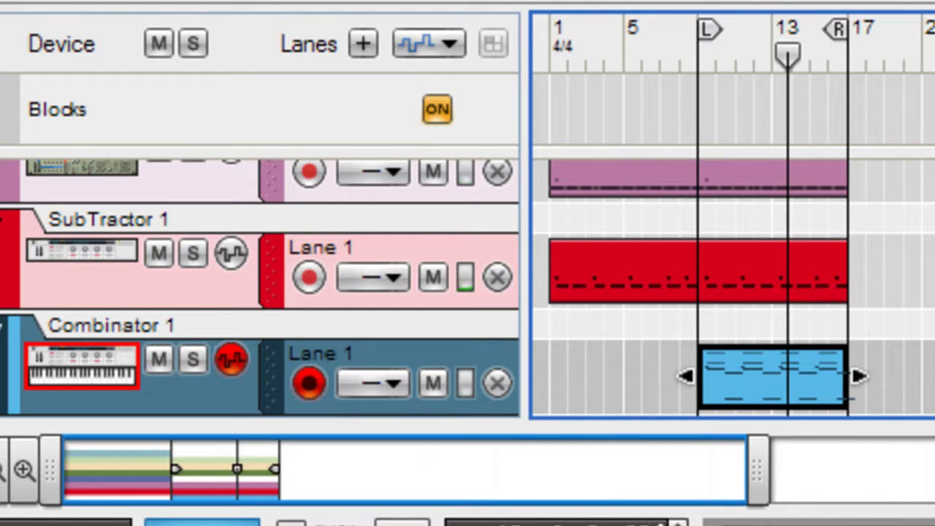
pyautogui.click(557, 504)
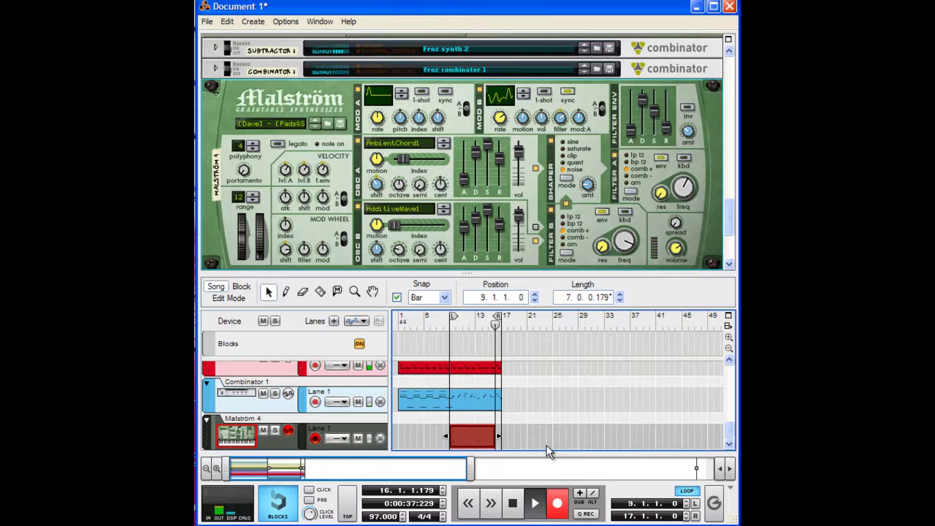
# Stop the Malström take, trim its clip to five bars, and play the song from bar 1
pyautogui.press('space')
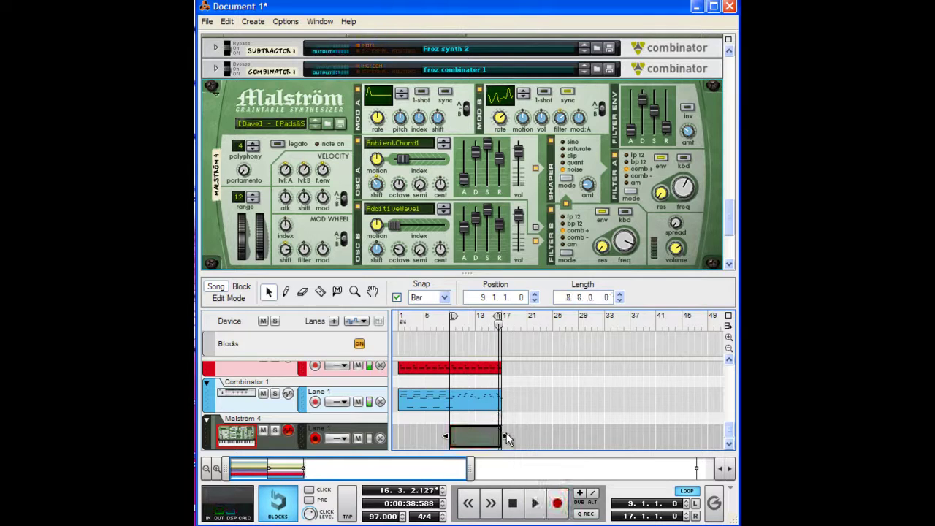
pyautogui.moveTo(502, 437); pyautogui.dragTo(483, 437)
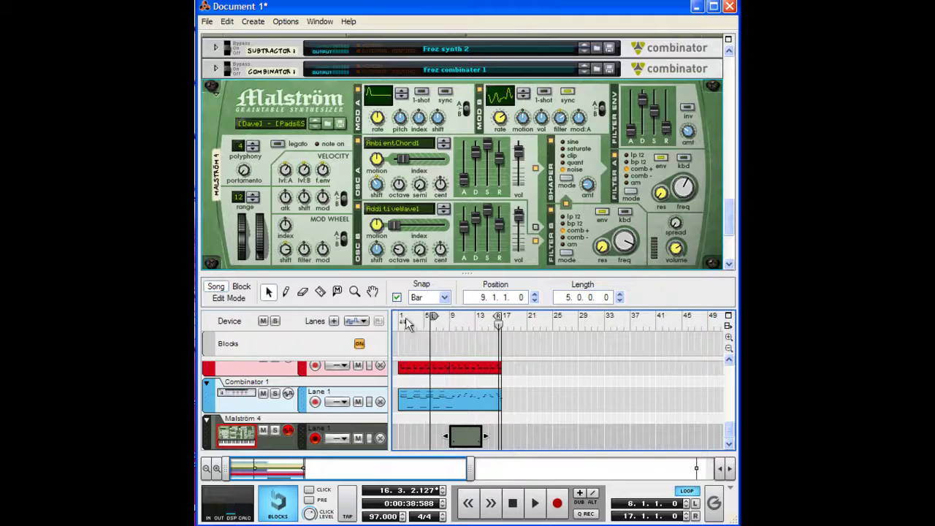
pyautogui.click(398, 321)
pyautogui.press('space')
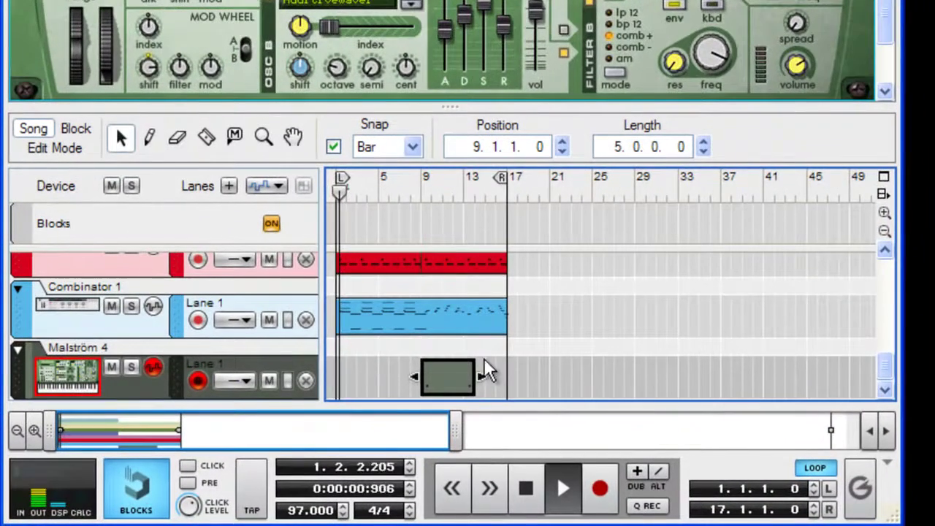
# Unmute the blue clip's second half and copy the blue and red bars 9–17 sections to bar 17
pyautogui.click(207, 136)
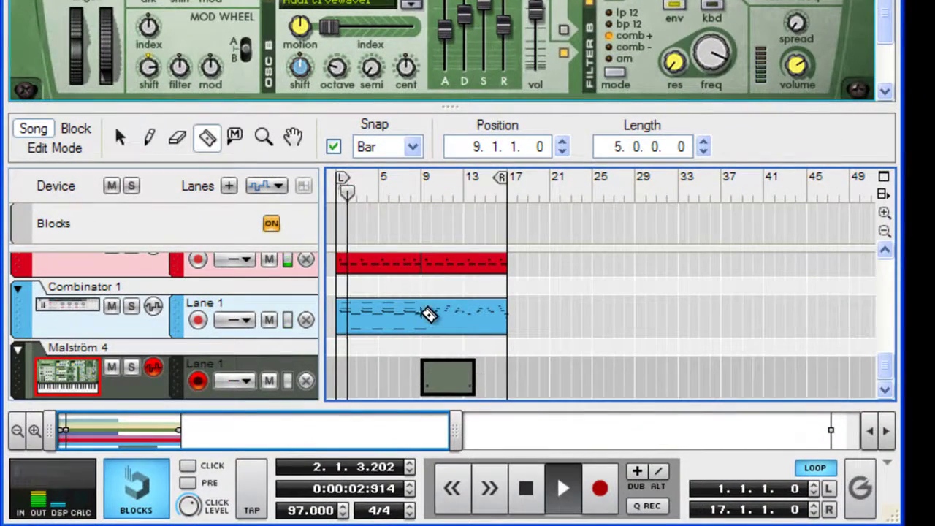
pyautogui.click(429, 314)
pyautogui.click(120, 137)
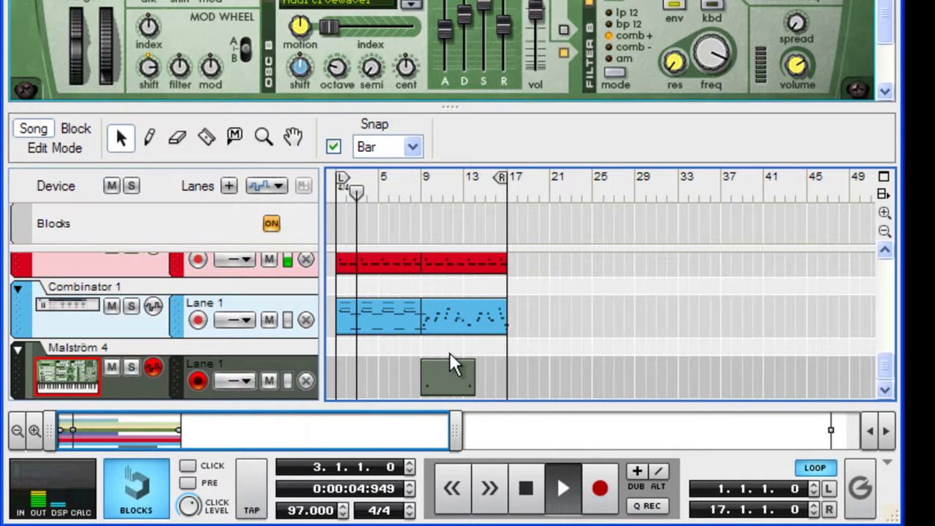
pyautogui.moveTo(459, 332); pyautogui.dragTo(549, 319)
pyautogui.click(480, 271)
pyautogui.moveTo(459, 271); pyautogui.dragTo(546, 260)
pyautogui.scroll(4, 866, 330)
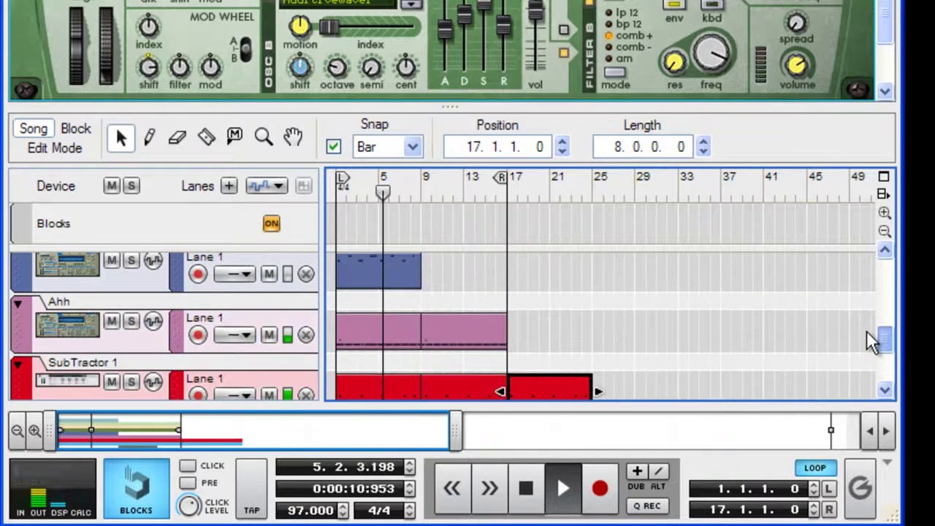
pyautogui.scroll(3, 865, 332)
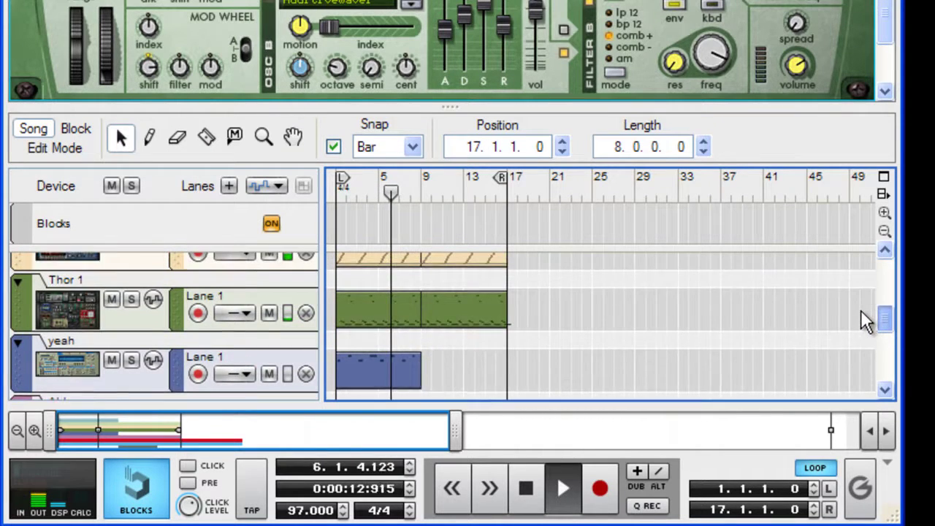
pyautogui.scroll(1, 879, 317)
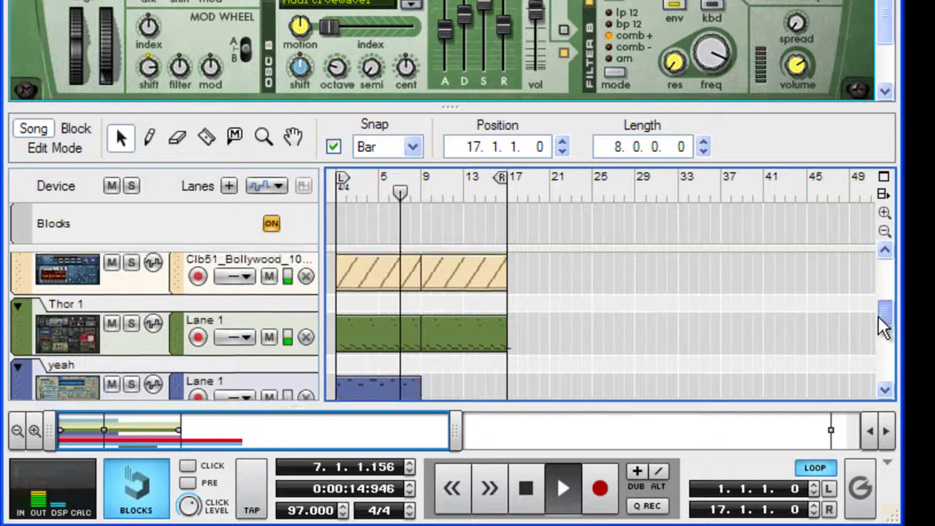
pyautogui.scroll(2, 879, 316)
# Copy the Bollywood clip to bars 17–25 and extend the loop end to bar 25
pyautogui.click(487, 351)
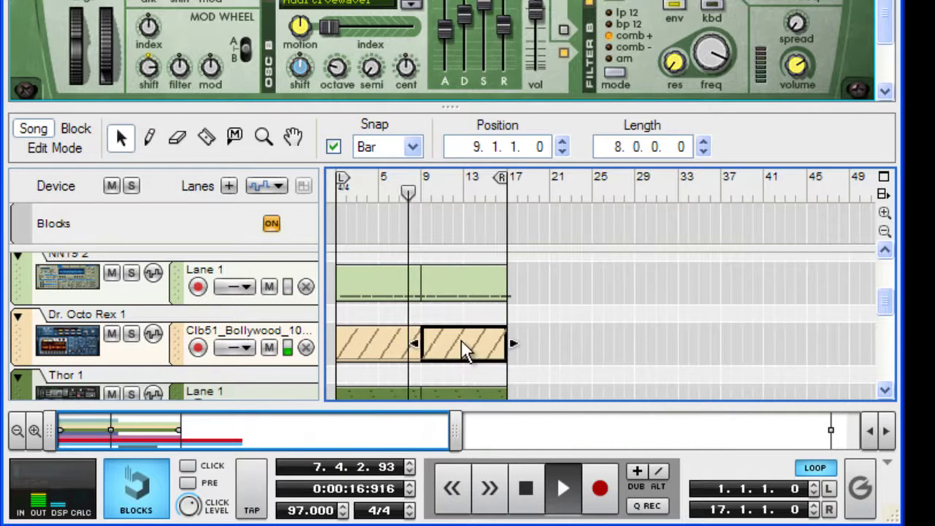
pyautogui.moveTo(465, 350); pyautogui.dragTo(549, 342)
pyautogui.click(515, 191)
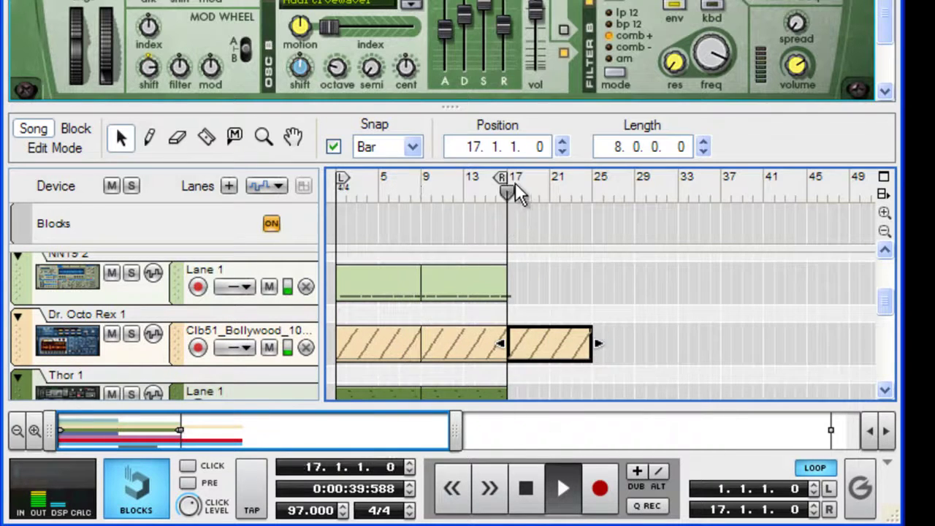
pyautogui.moveTo(516, 187); pyautogui.dragTo(594, 187)
pyautogui.click(361, 188)
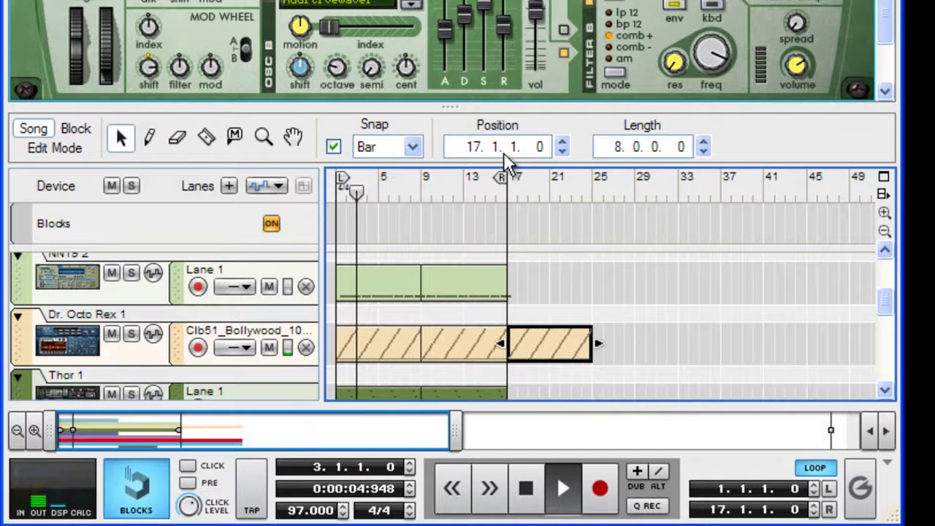
pyautogui.moveTo(501, 178); pyautogui.dragTo(593, 183)
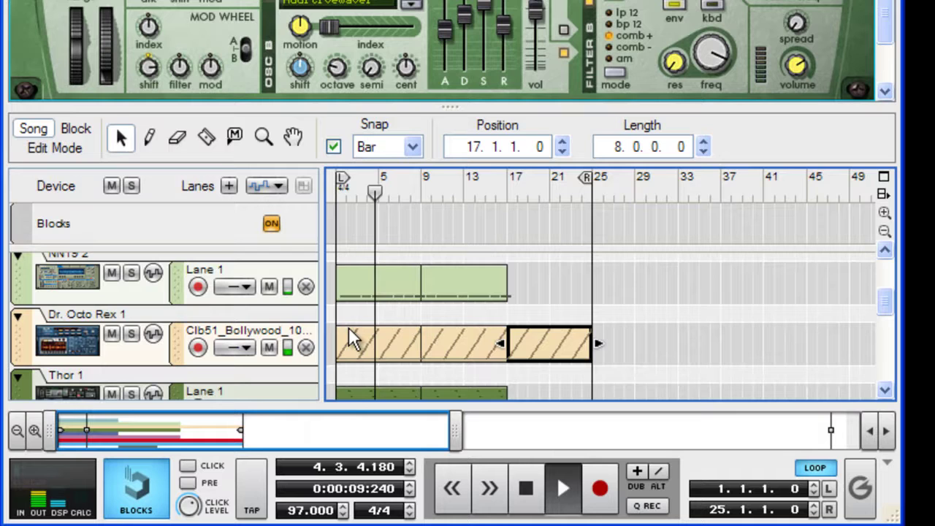
# Copy the NN19 2 clip to bars 17–25, return to bar 1 and select the Dr. Octo Rex track
pyautogui.click(482, 292)
pyautogui.moveTo(459, 283); pyautogui.dragTo(543, 271)
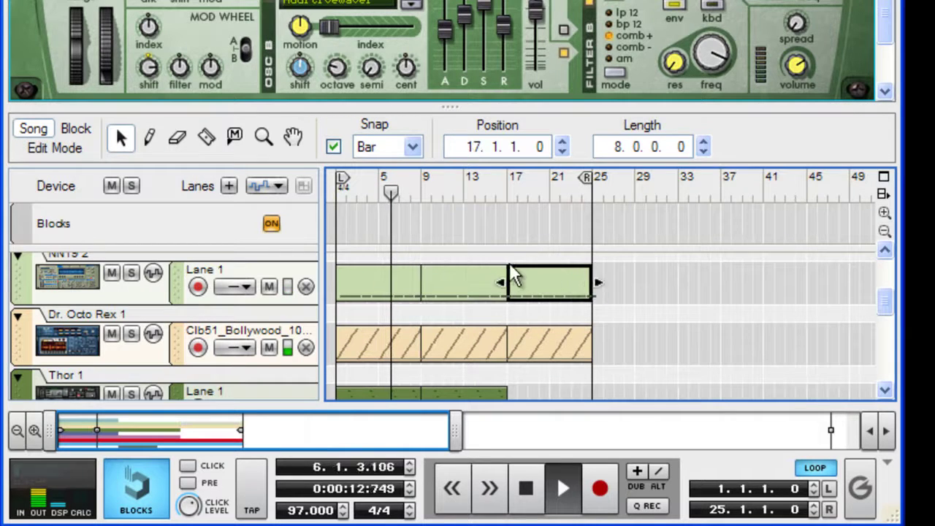
pyautogui.click(359, 337)
pyautogui.click(341, 177)
pyautogui.click(131, 299)
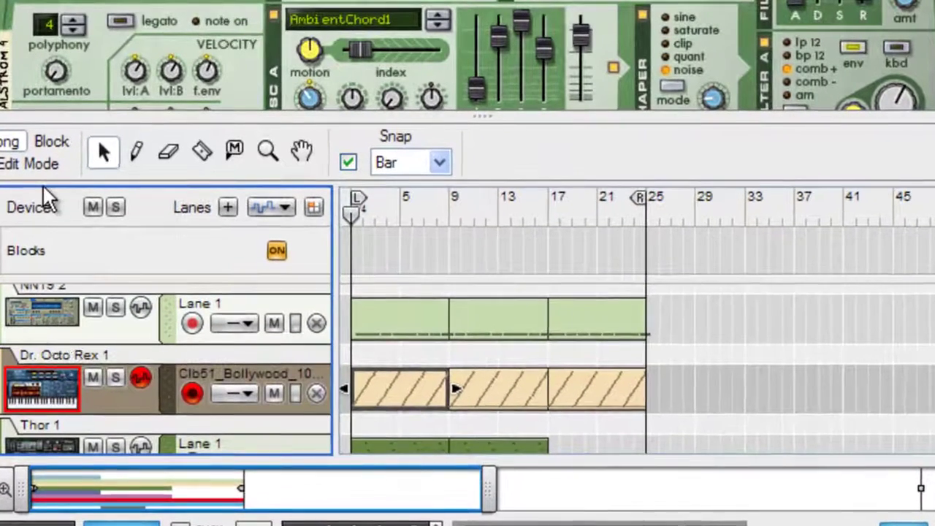
# Audition Dr. Octo Rex slices 3 and 4, select the Slice #4 note, then record SubTractor 2 from bar 1
pyautogui.click(33, 164)
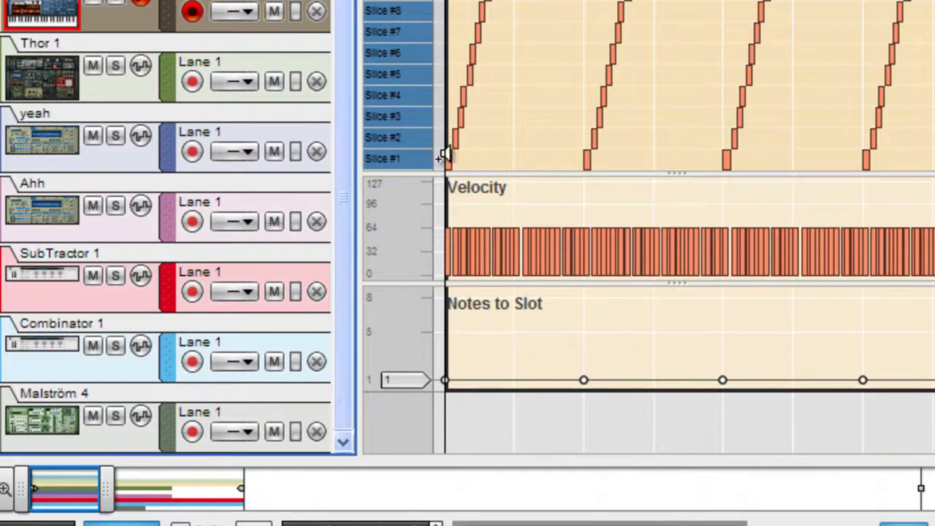
pyautogui.click(417, 149)
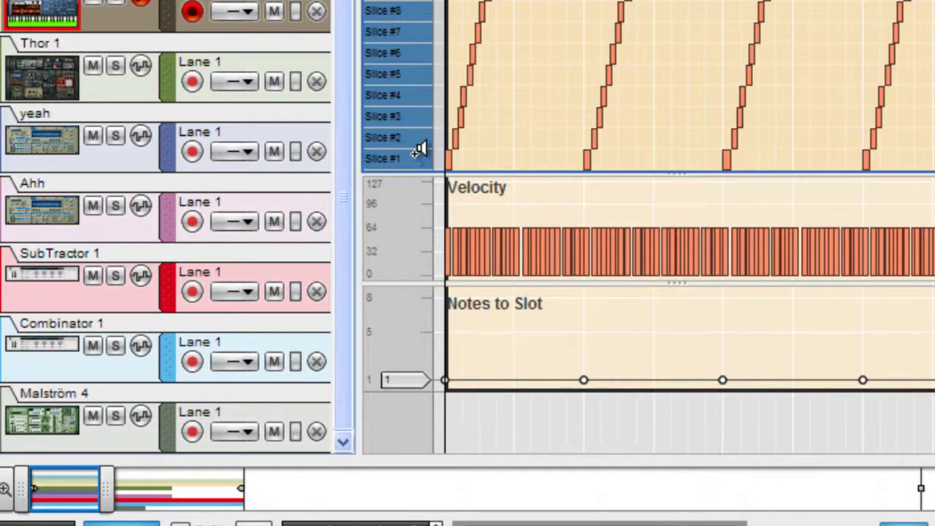
pyautogui.click(418, 115)
pyautogui.click(419, 94)
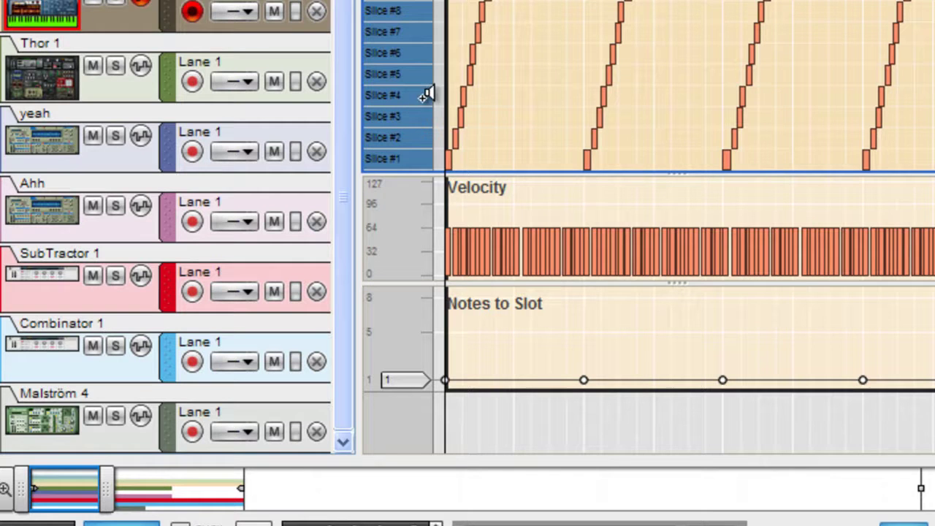
pyautogui.click(464, 95)
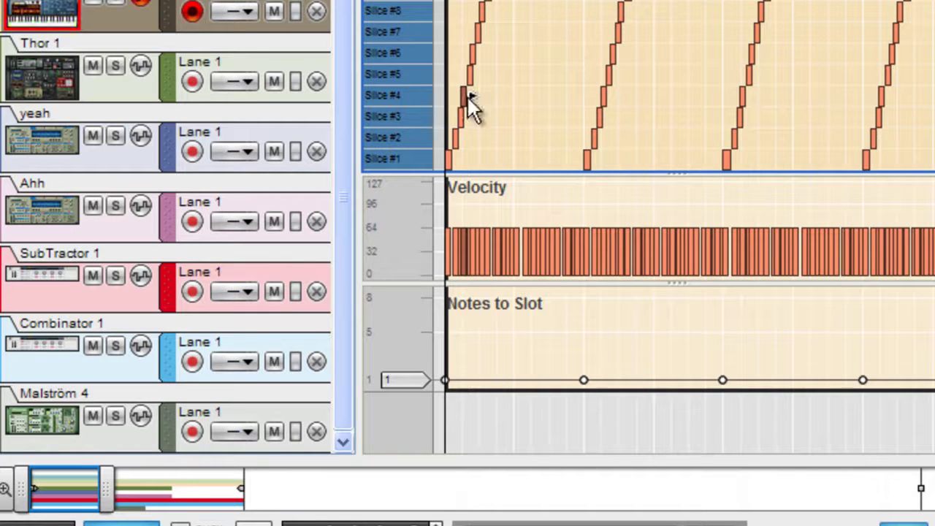
pyautogui.rightClick(467, 95)
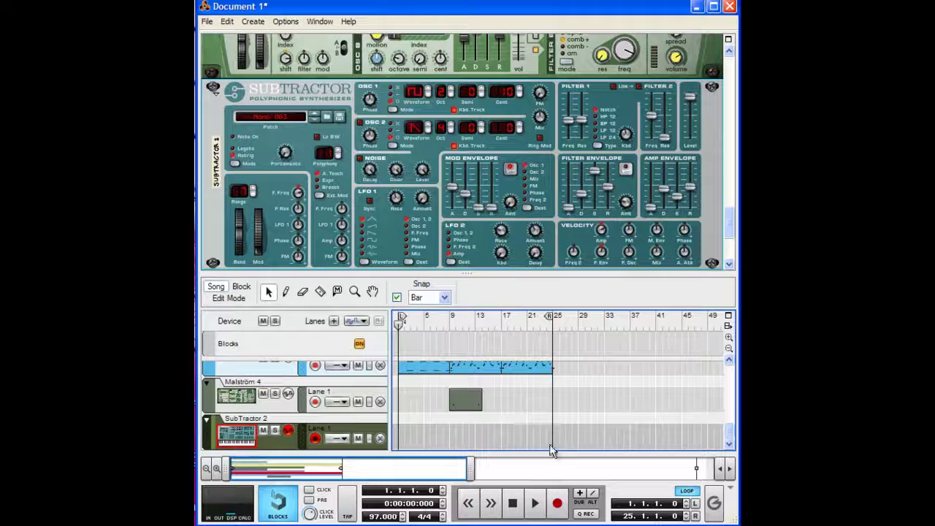
pyautogui.click(558, 504)
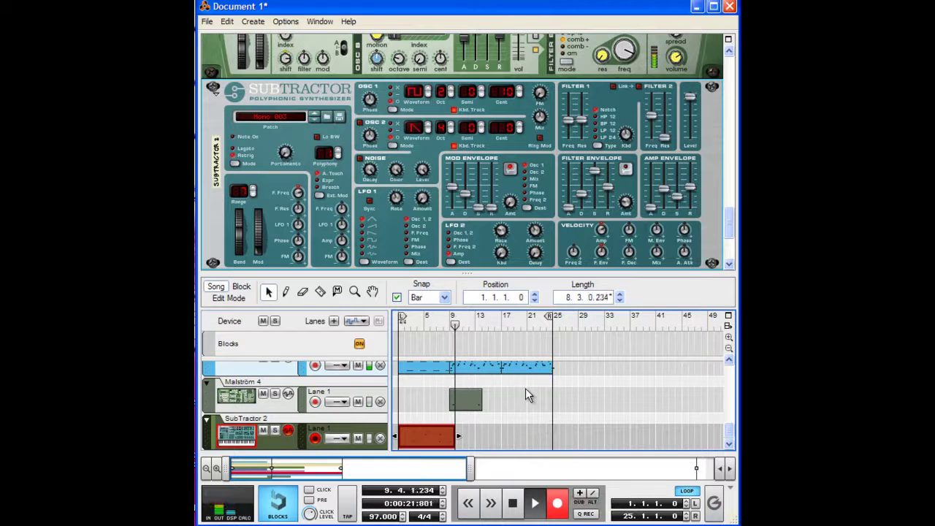
# Stop the SubTractor 2 recording and copy the opening clips to start at bar 25
pyautogui.hotkey('ctrl', 'Return')
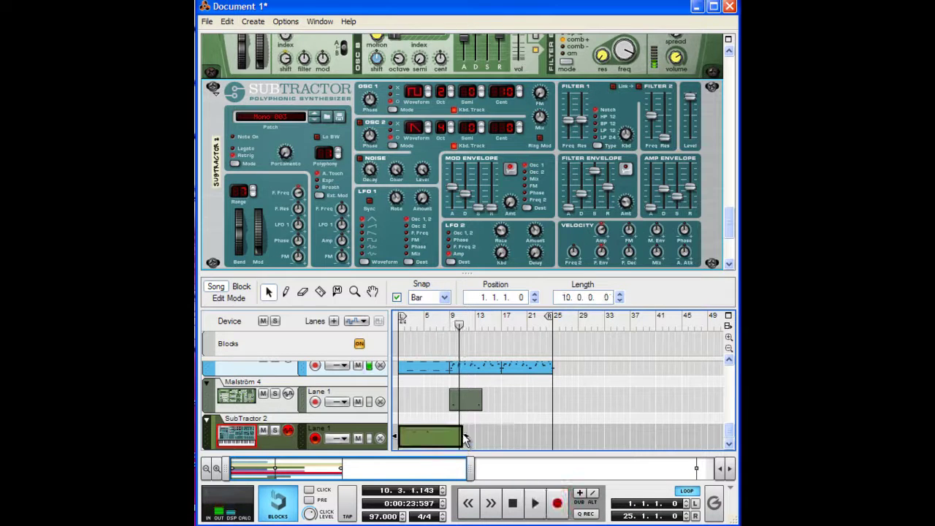
pyautogui.click(473, 372)
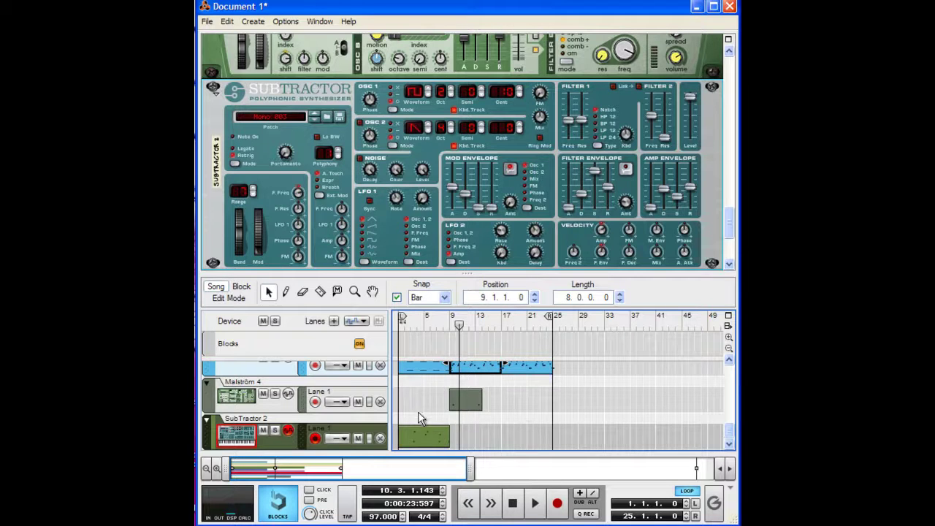
pyautogui.click(418, 440)
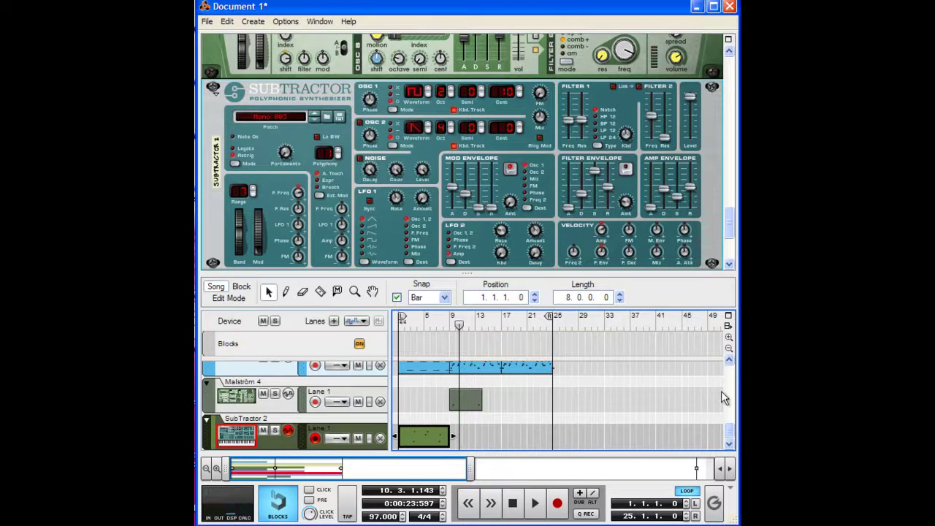
pyautogui.scroll(6, 721, 391)
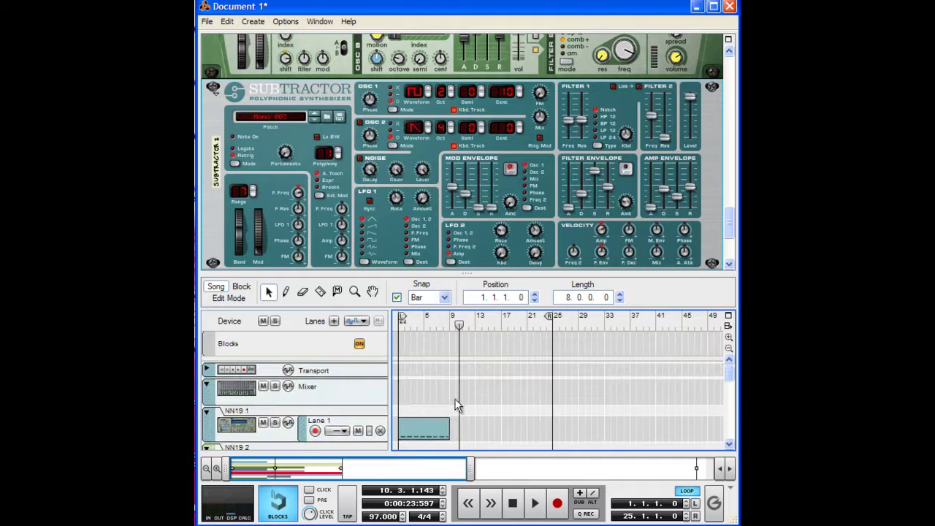
pyautogui.click(456, 406)
pyautogui.scroll(-5, 456, 406)
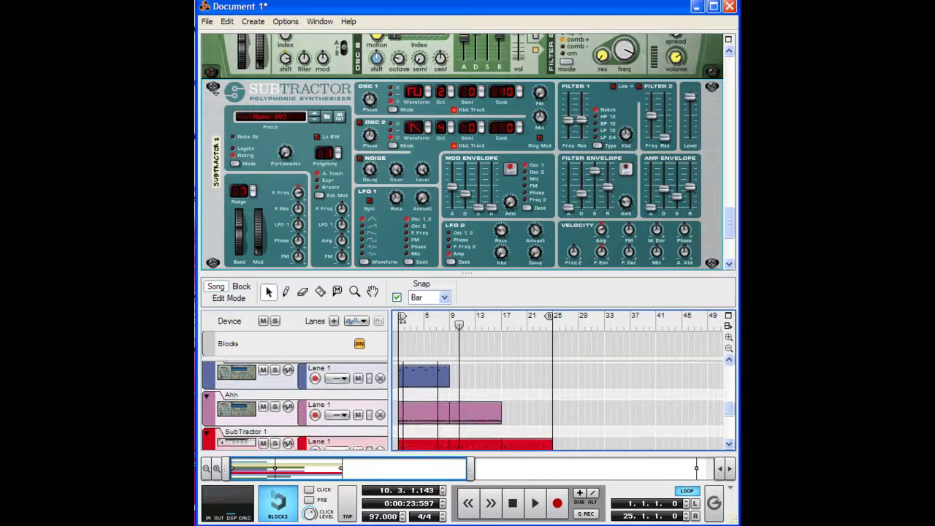
pyautogui.scroll(-3, 456, 406)
pyautogui.click(424, 437)
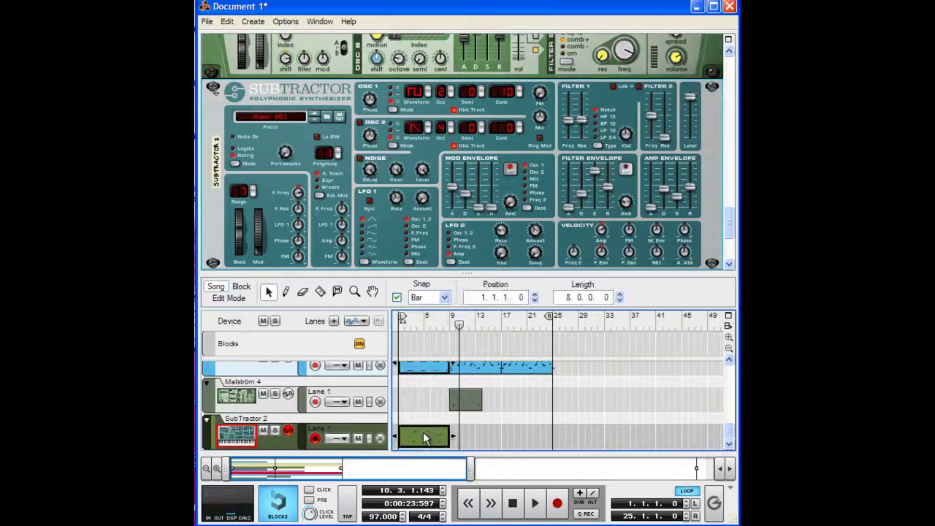
pyautogui.moveTo(424, 436); pyautogui.dragTo(579, 436)
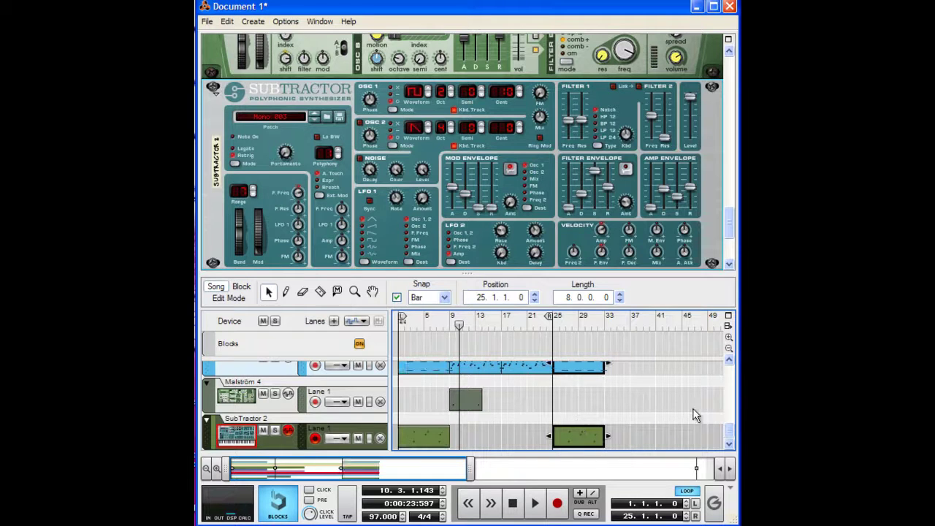
# Move the loop end and song end marker to bar 33, rewind to the start and play
pyautogui.moveTo(553, 322); pyautogui.dragTo(600, 322)
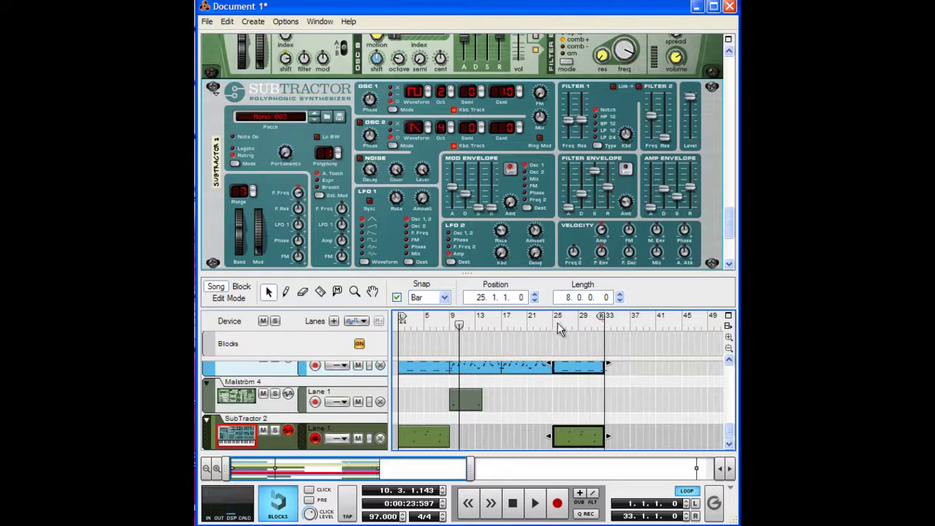
pyautogui.moveTo(462, 338); pyautogui.dragTo(362, 345)
pyautogui.moveTo(453, 329); pyautogui.dragTo(349, 335)
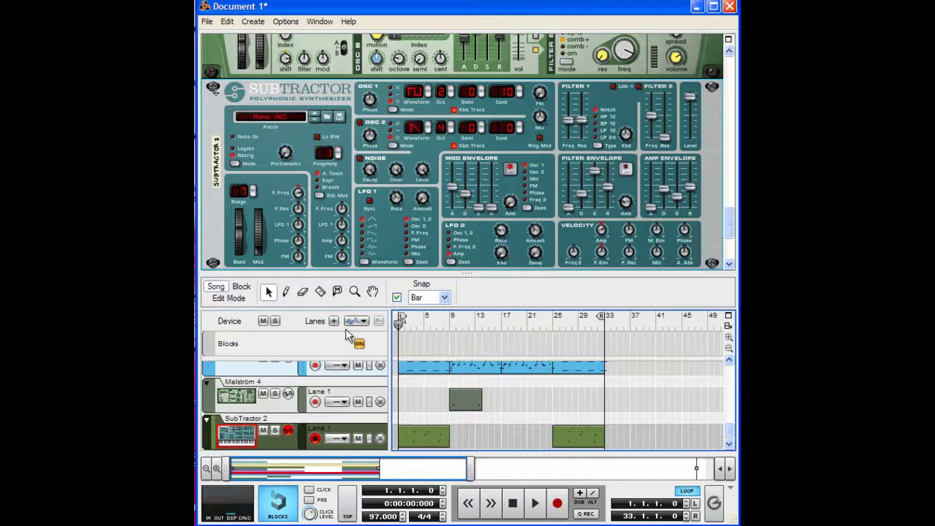
pyautogui.moveTo(427, 465); pyautogui.dragTo(721, 410)
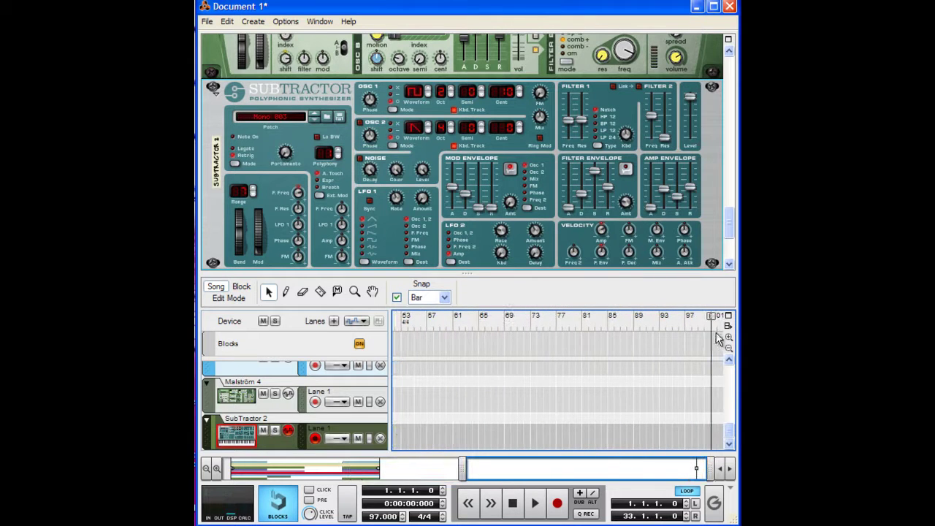
pyautogui.moveTo(713, 322)
pyautogui.mouseDown()
pyautogui.moveTo(398, 331)
pyautogui.moveTo(430, 341)
pyautogui.mouseUp()
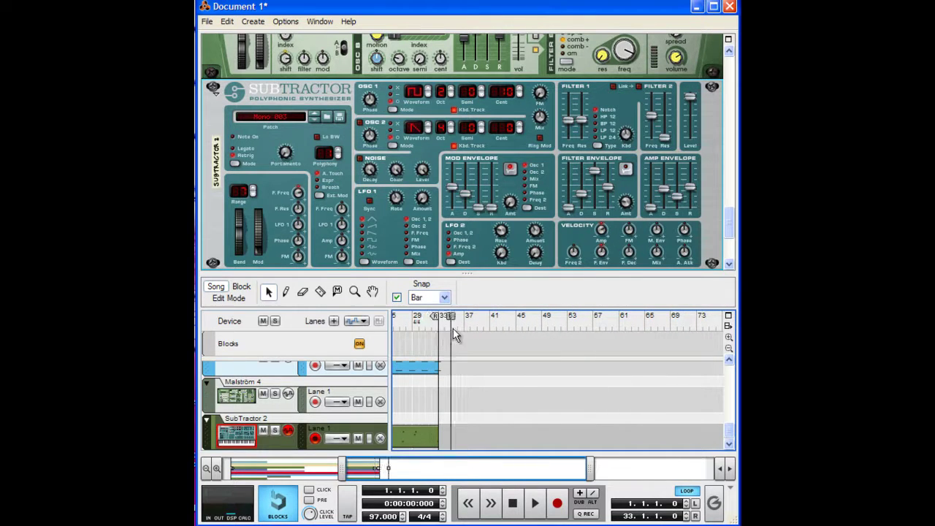
pyautogui.press('space')
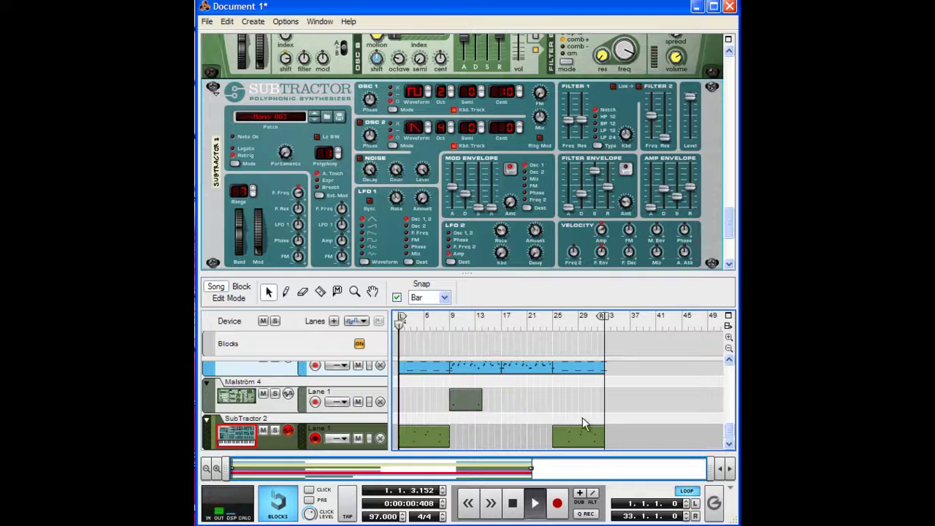
# Fold the SubTractor 2, Malström 4, Combinator 1, SubTractor 1, yeah and Ahh tracks into single rows
pyautogui.moveTo(730, 433)
pyautogui.mouseDown()
pyautogui.moveTo(724, 384)
pyautogui.moveTo(725, 441)
pyautogui.mouseUp()
pyautogui.click(207, 422)
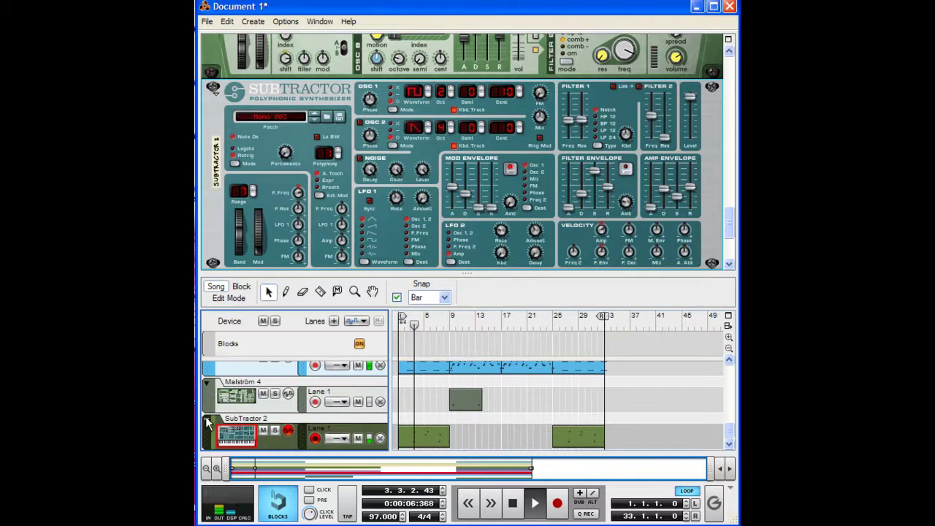
pyautogui.click(208, 385)
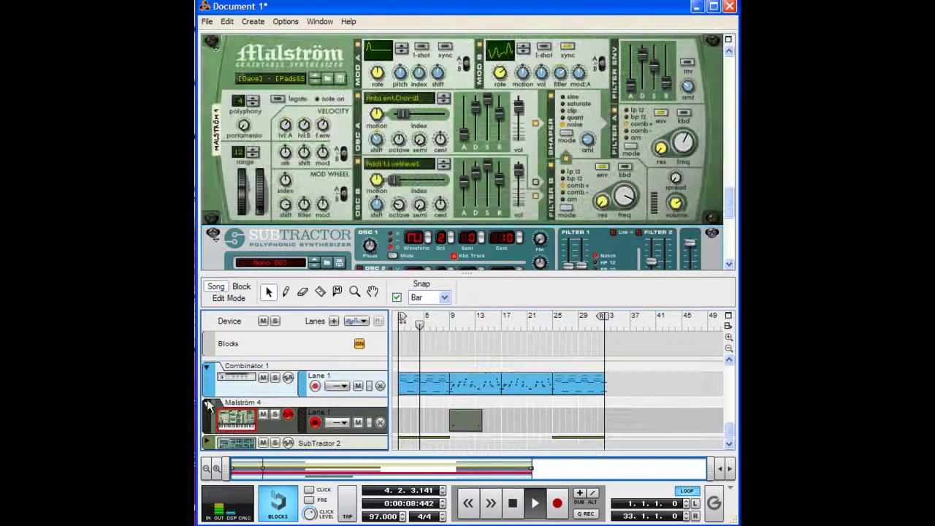
pyautogui.click(207, 395)
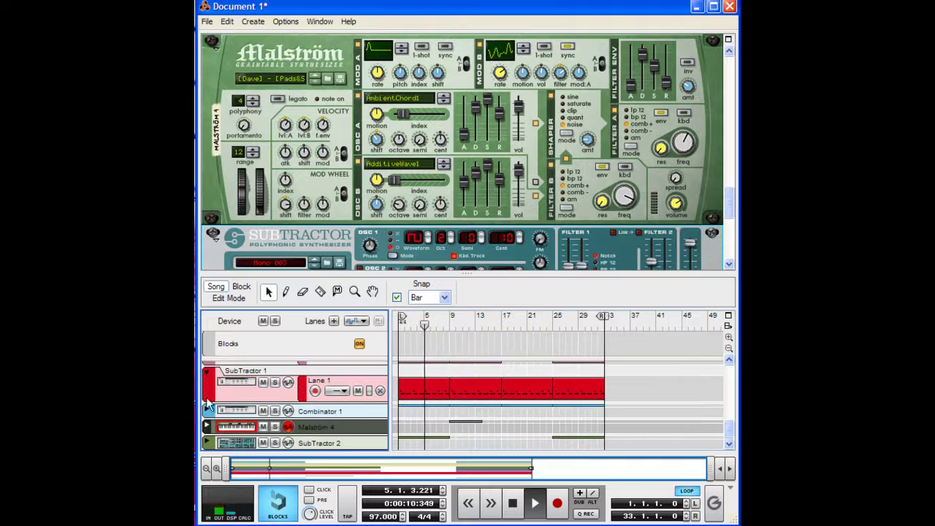
pyautogui.click(207, 376)
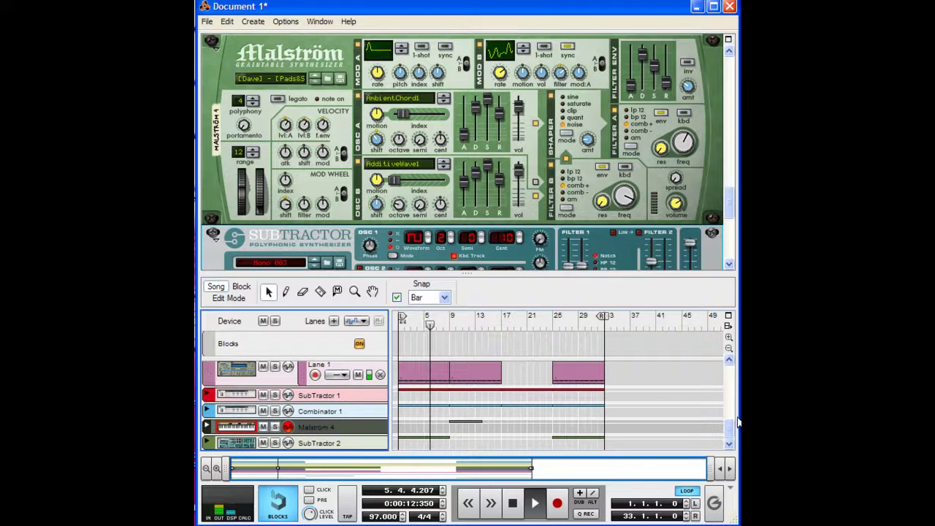
pyautogui.scroll(3, 728, 422)
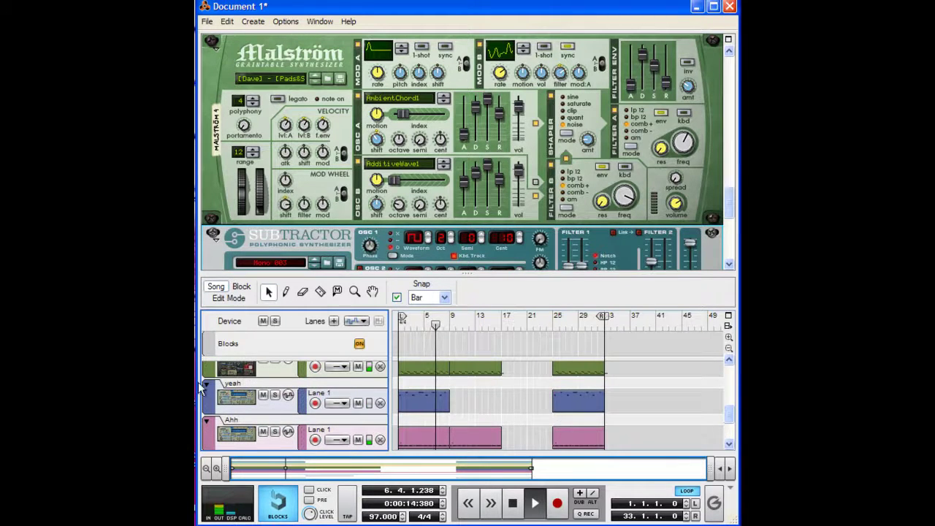
pyautogui.click(207, 384)
pyautogui.click(209, 402)
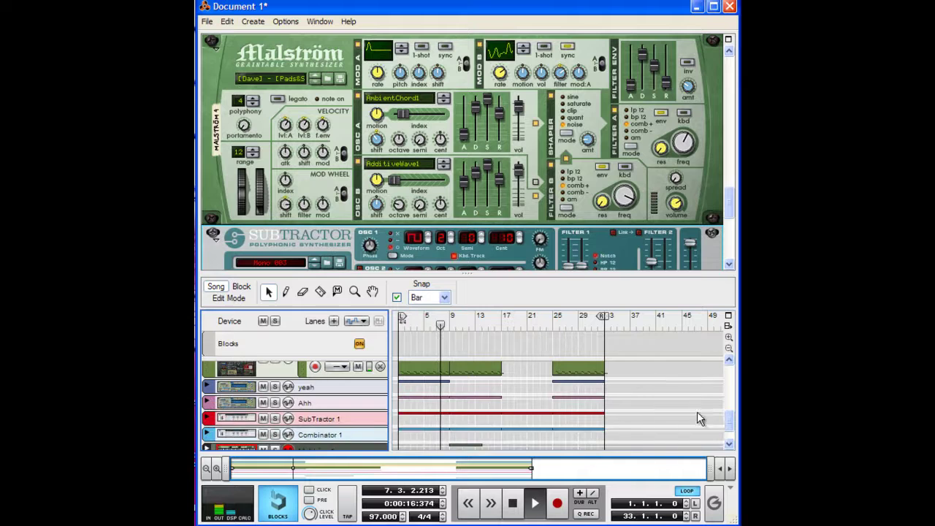
# Fold the Thor 1, Dr. Octo Rex, NN19 2 and NN19 1 tracks into single rows
pyautogui.scroll(2, 223, 405)
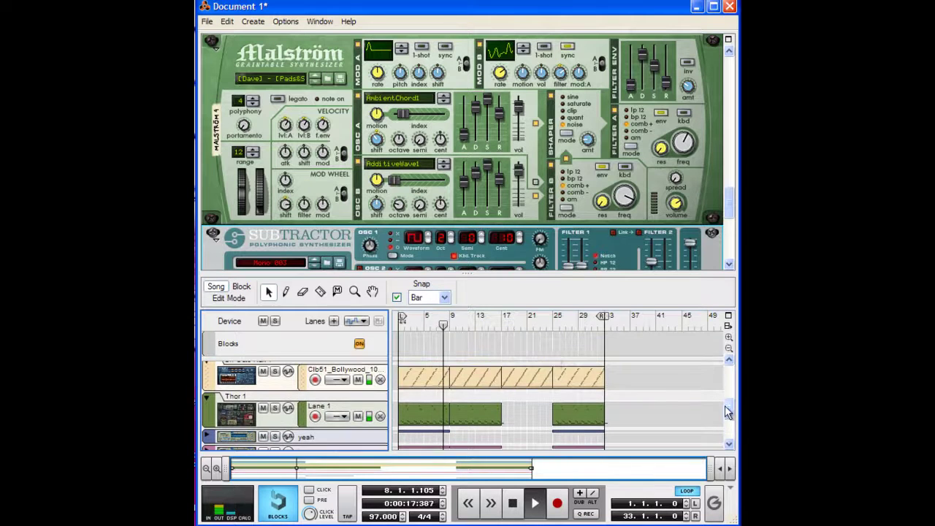
pyautogui.click(208, 402)
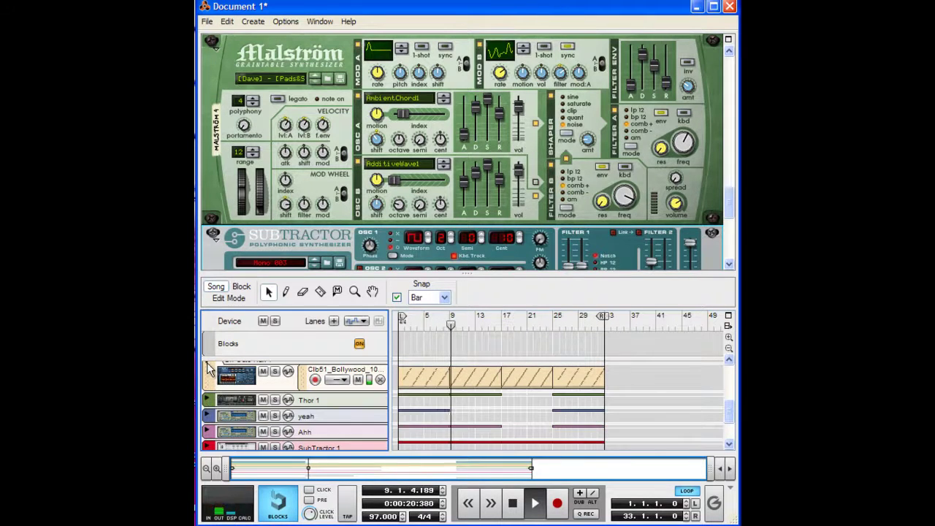
pyautogui.click(209, 366)
pyautogui.moveTo(733, 426); pyautogui.dragTo(726, 391)
pyautogui.click(208, 413)
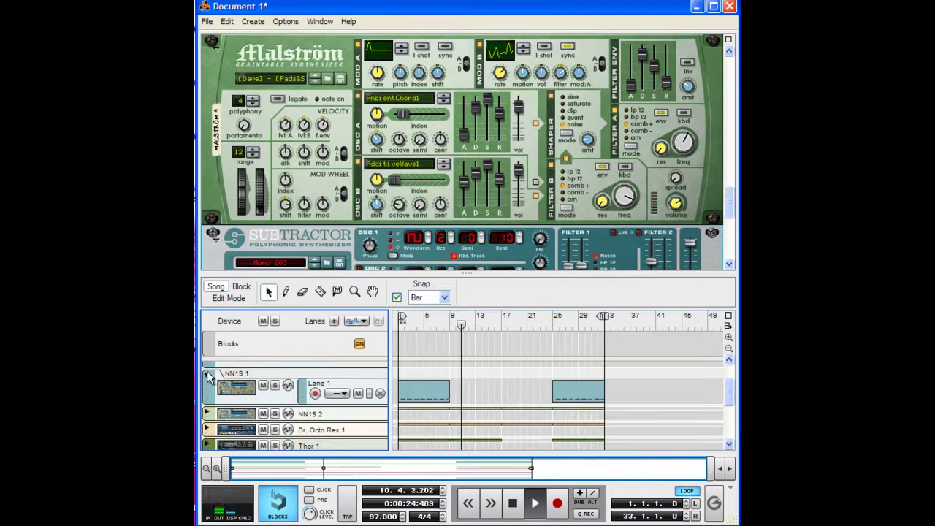
pyautogui.click(208, 374)
pyautogui.moveTo(730, 395); pyautogui.dragTo(732, 424)
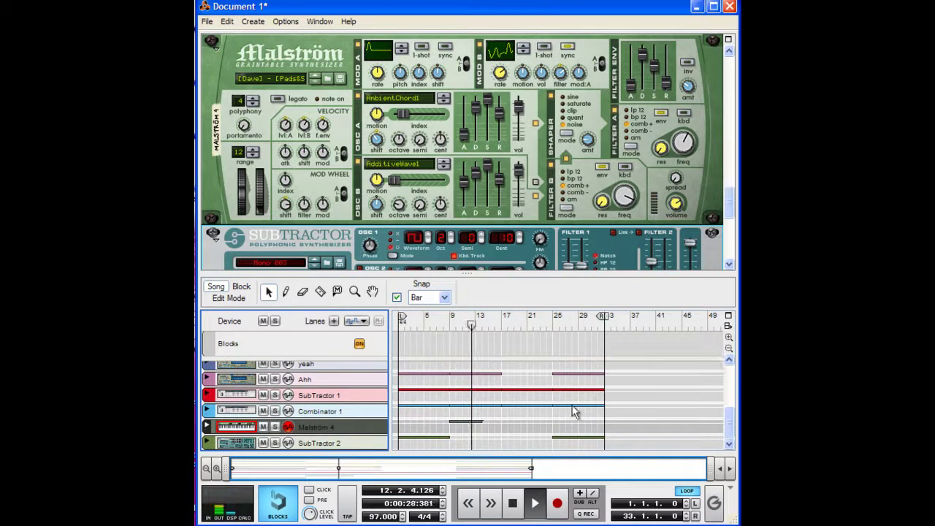
# Jump playback to bar 17 and scroll the rack up to the reMix mixer and Mastering Suite
pyautogui.click(501, 321)
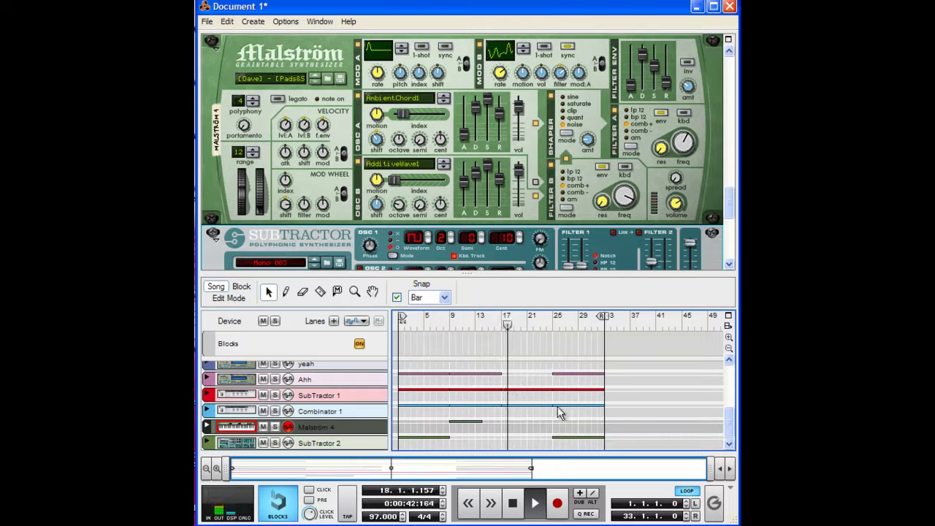
pyautogui.moveTo(731, 424)
pyautogui.mouseDown()
pyautogui.moveTo(730, 369)
pyautogui.moveTo(728, 439)
pyautogui.mouseUp()
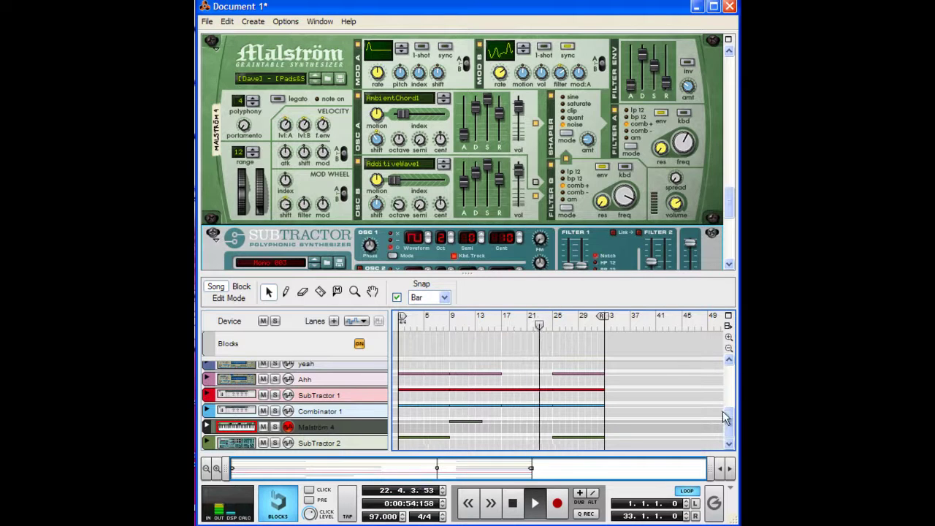
pyautogui.scroll(3, 726, 418)
pyautogui.scroll(-3, 725, 418)
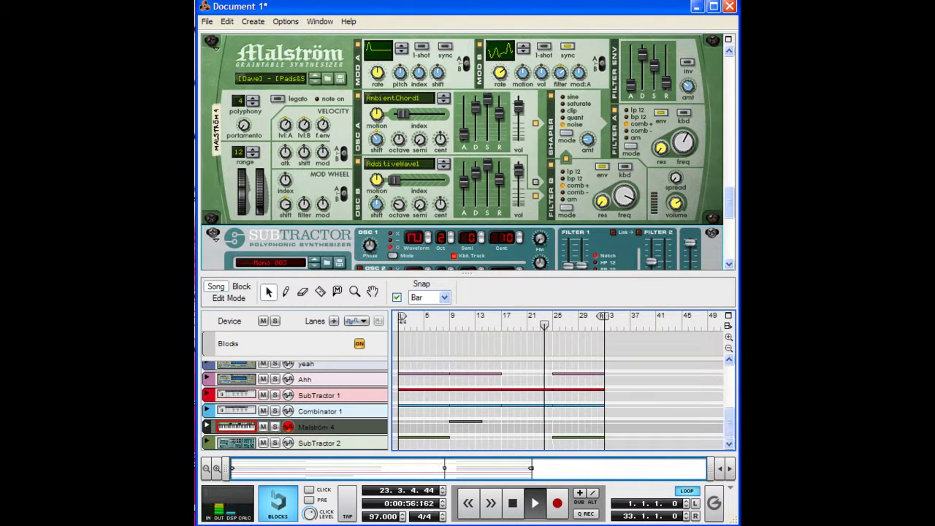
pyautogui.moveTo(730, 211); pyautogui.dragTo(727, 85)
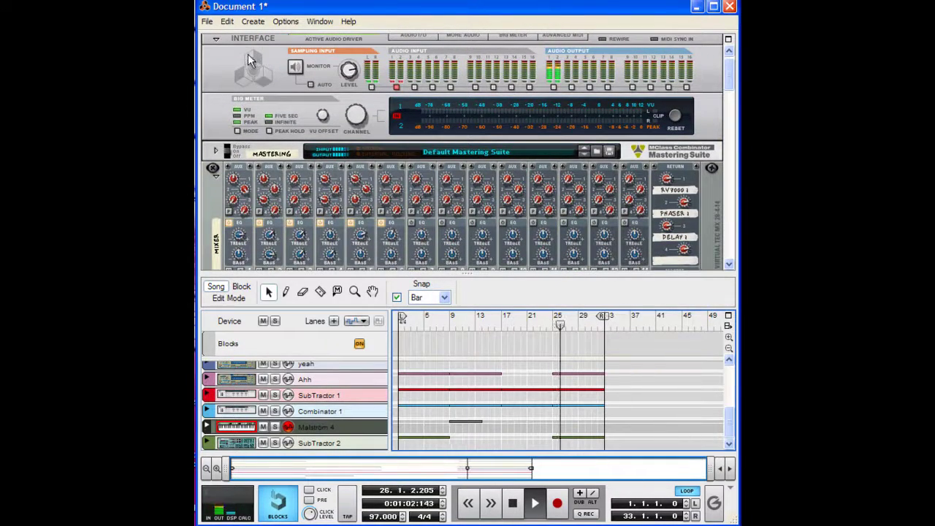
# Unfold the Mastering Suite to show its devices and enable the EQ's first parametric band
pyautogui.click(215, 150)
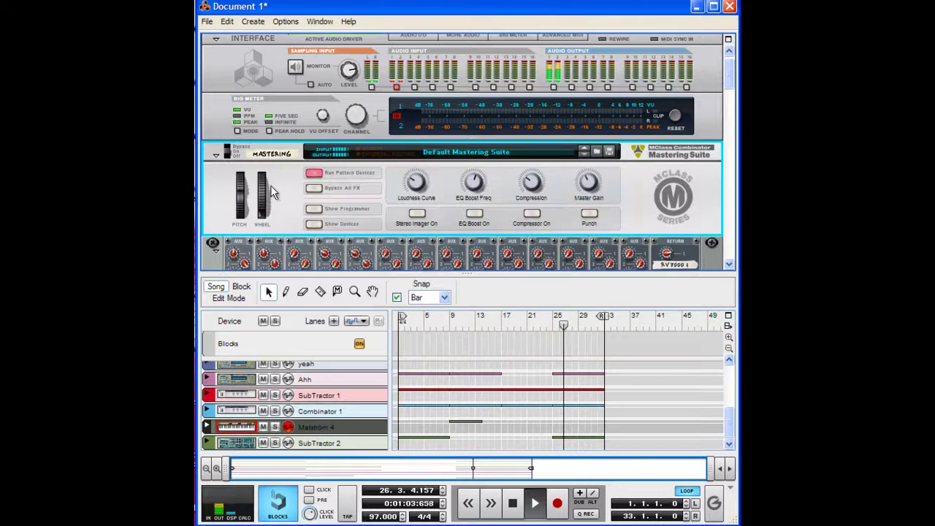
pyautogui.click(314, 224)
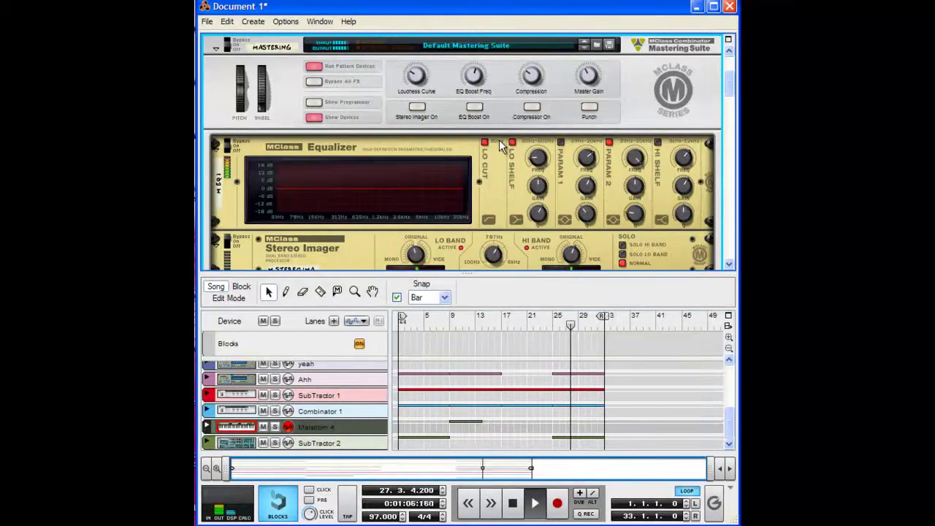
pyautogui.click(561, 141)
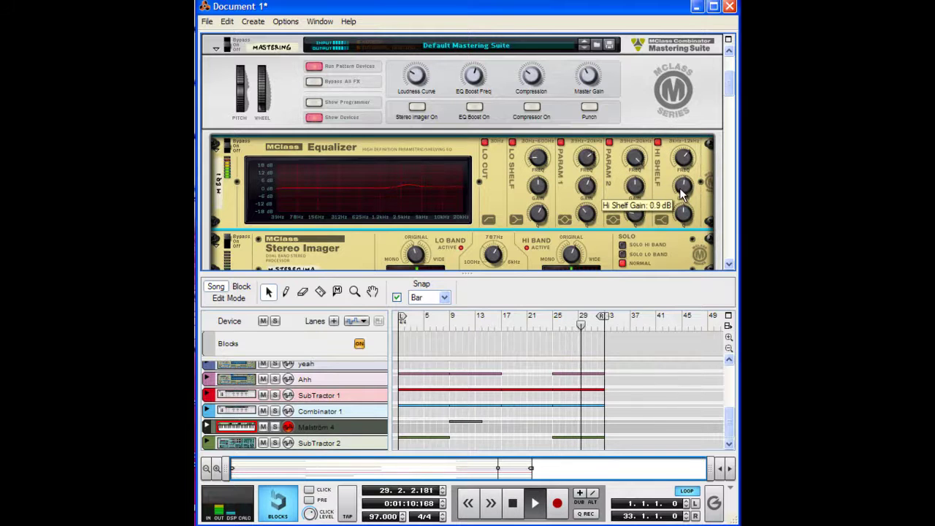
# Boost the second band to 16.3 dB at 8.299 kHz, and cut the first band 6.3 dB near 390 Hz
pyautogui.moveTo(636, 212)
pyautogui.mouseDown()
pyautogui.moveTo(637, 191)
pyautogui.moveTo(635, 201)
pyautogui.mouseUp()
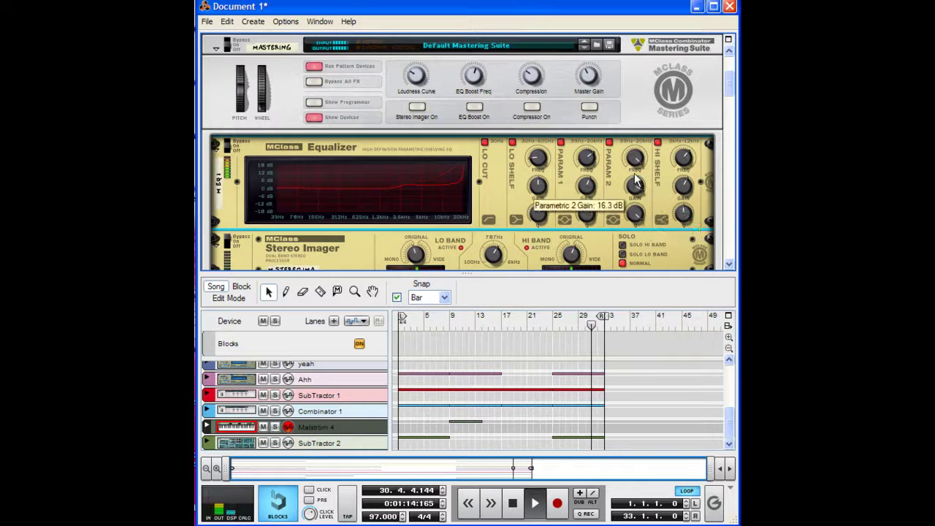
pyautogui.moveTo(635, 157); pyautogui.dragTo(635, 161)
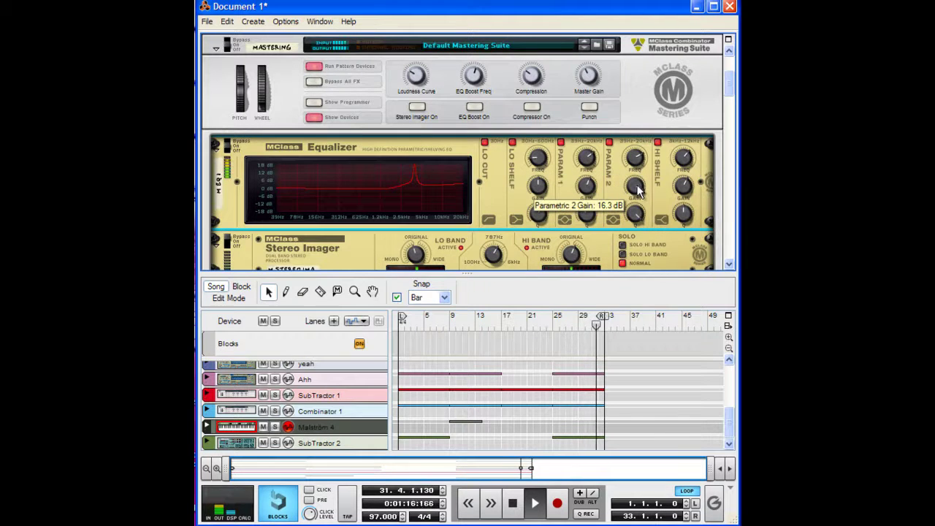
pyautogui.moveTo(635, 213); pyautogui.dragTo(635, 222)
pyautogui.moveTo(634, 164)
pyautogui.mouseDown()
pyautogui.moveTo(635, 178)
pyautogui.moveTo(636, 155)
pyautogui.mouseUp()
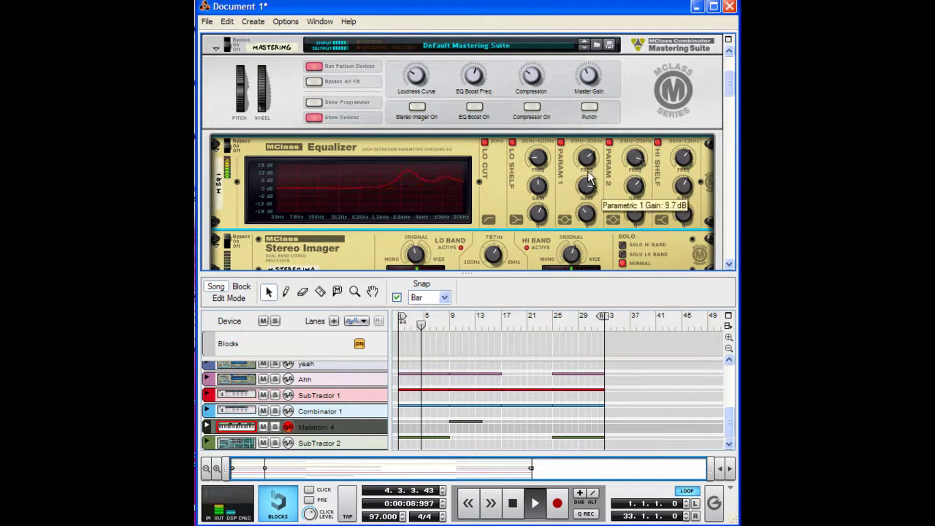
pyautogui.moveTo(587, 185); pyautogui.dragTo(588, 219)
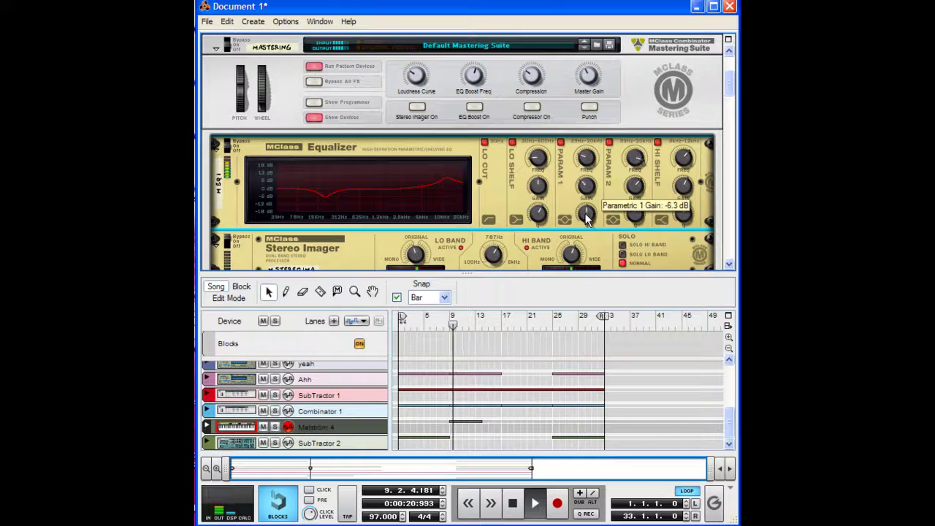
# Audition the Stereo Imager's high and low bands solo, then return it to Normal monitoring
pyautogui.moveTo(726, 90); pyautogui.dragTo(726, 106)
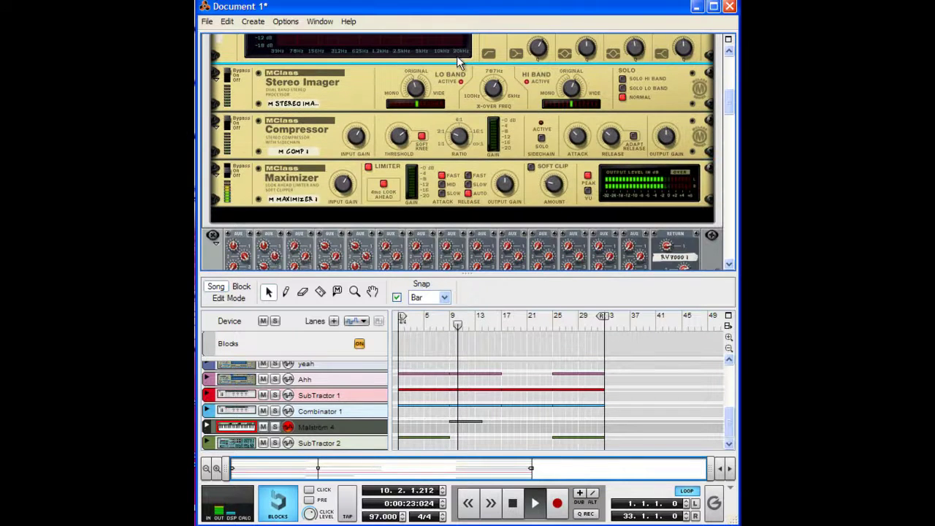
pyautogui.click(225, 75)
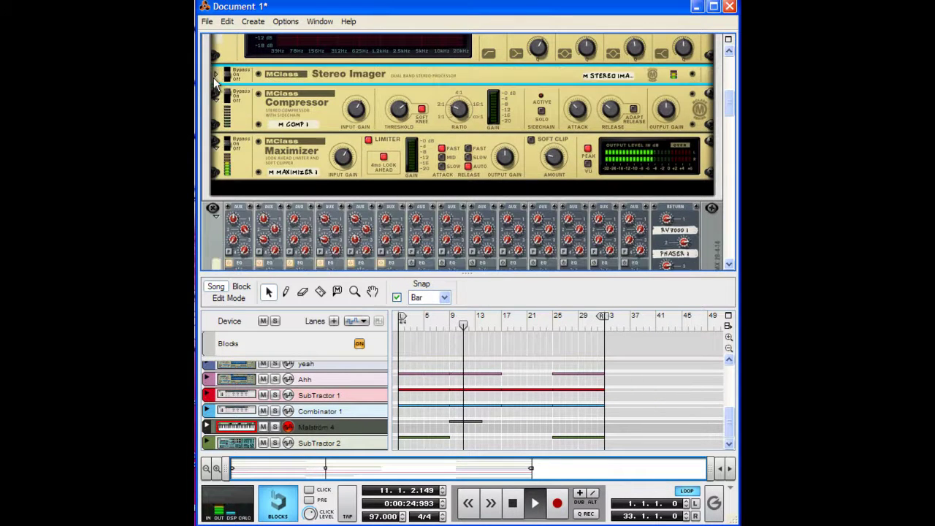
pyautogui.click(622, 78)
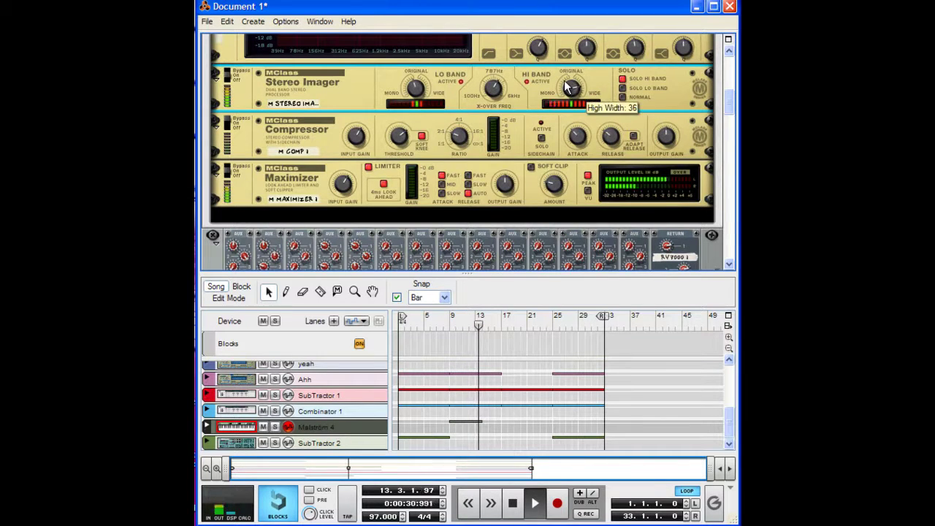
pyautogui.click(623, 88)
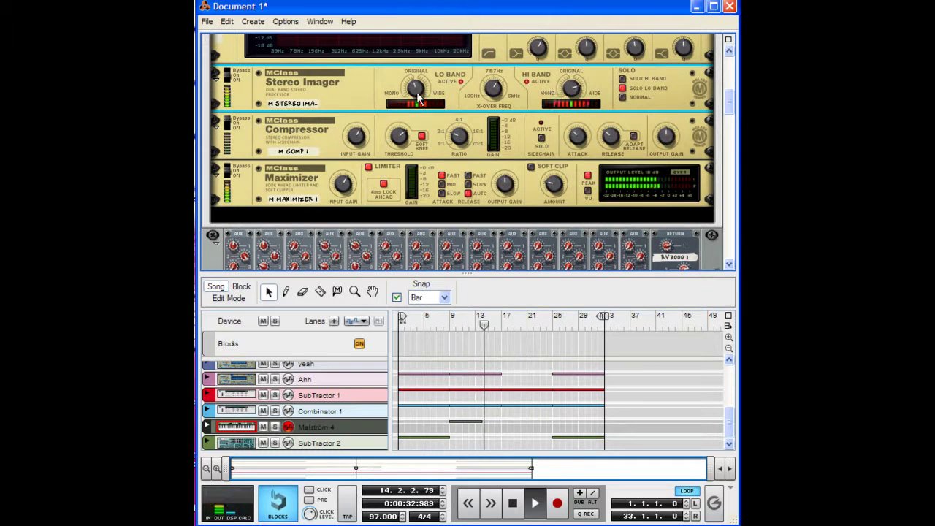
pyautogui.click(622, 97)
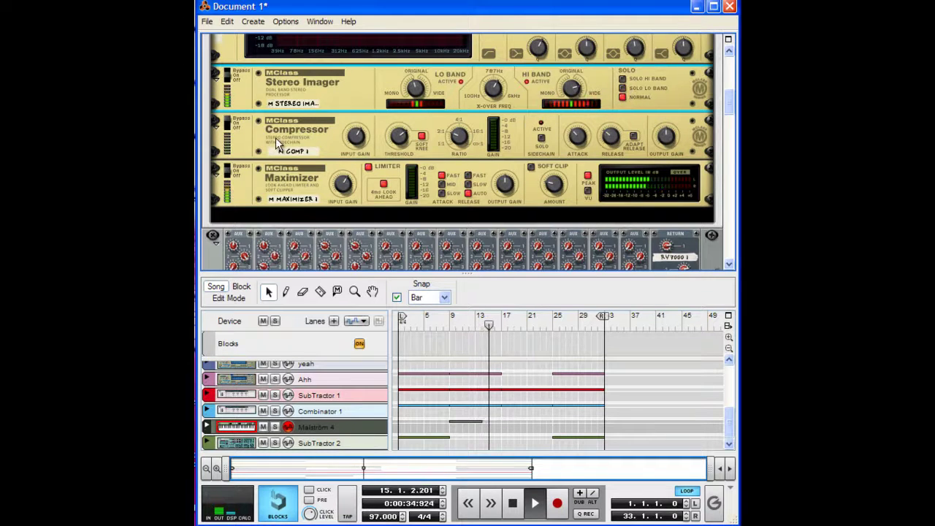
# Turn on the Maximizer's Soft Clip and raise its input gain to 4.3 dB
pyautogui.click(229, 128)
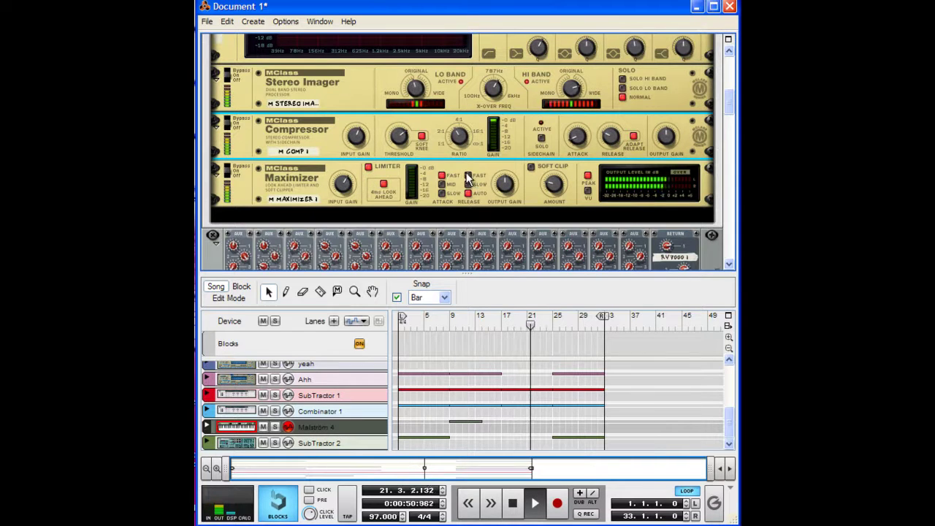
pyautogui.click(531, 168)
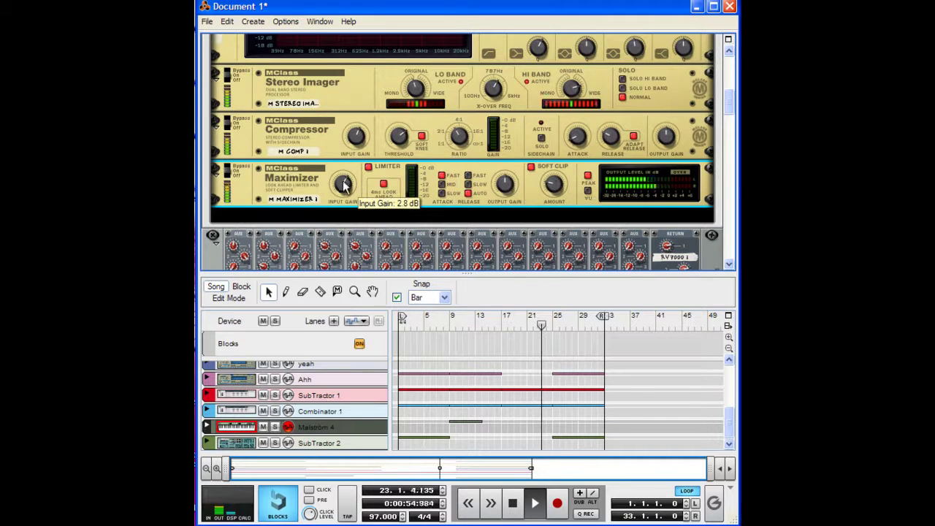
pyautogui.moveTo(343, 182); pyautogui.dragTo(341, 181)
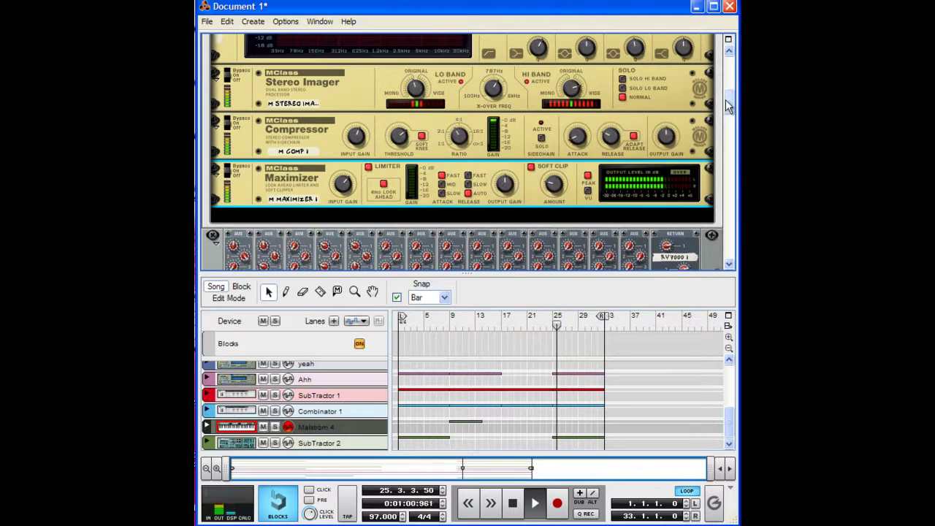
# Fold the Mastering suite, reMix mixer, delay and phaser, RV7000 and both NN-19 samplers
pyautogui.moveTo(728, 104); pyautogui.dragTo(725, 75)
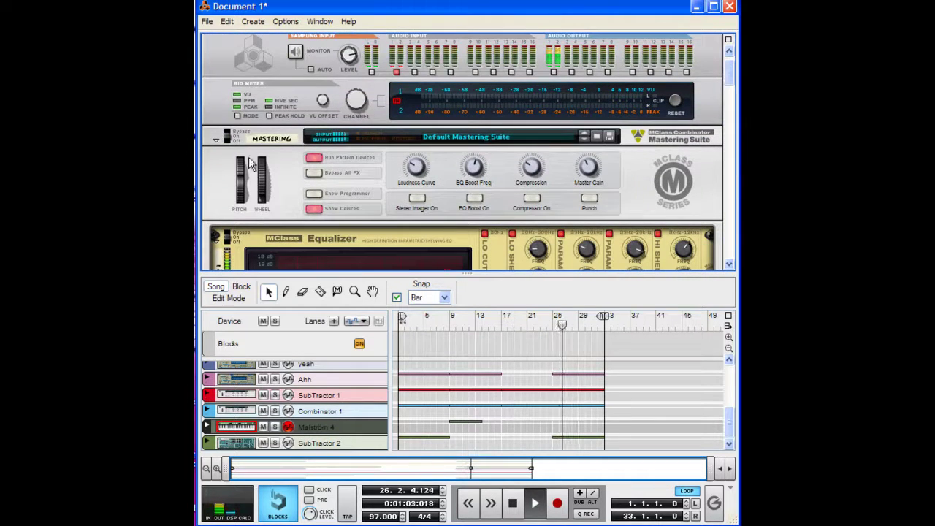
pyautogui.click(225, 134)
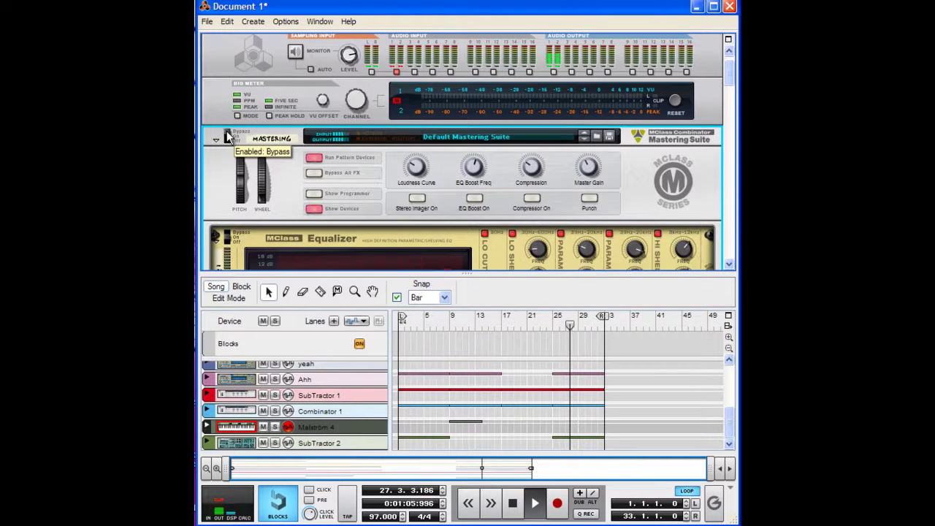
pyautogui.click(216, 138)
pyautogui.click(216, 153)
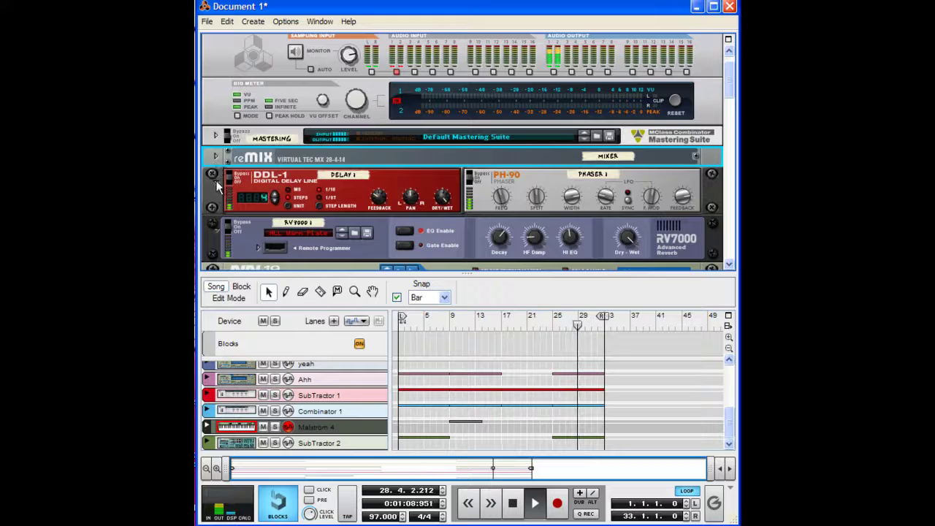
pyautogui.click(215, 172)
pyautogui.click(215, 194)
pyautogui.click(216, 217)
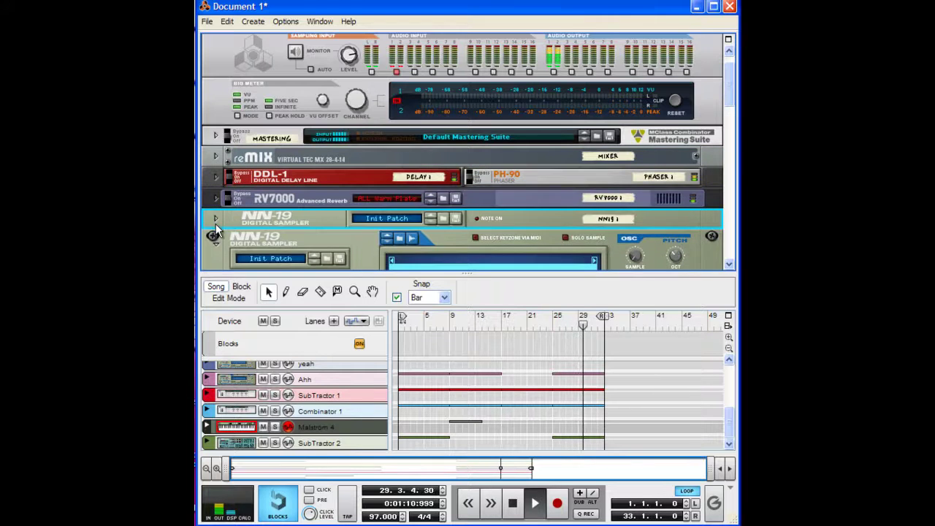
pyautogui.click(216, 240)
# Fold the Malström, leaving the SubTractor 2 synth panel expanded
pyautogui.moveTo(730, 103); pyautogui.dragTo(669, 127)
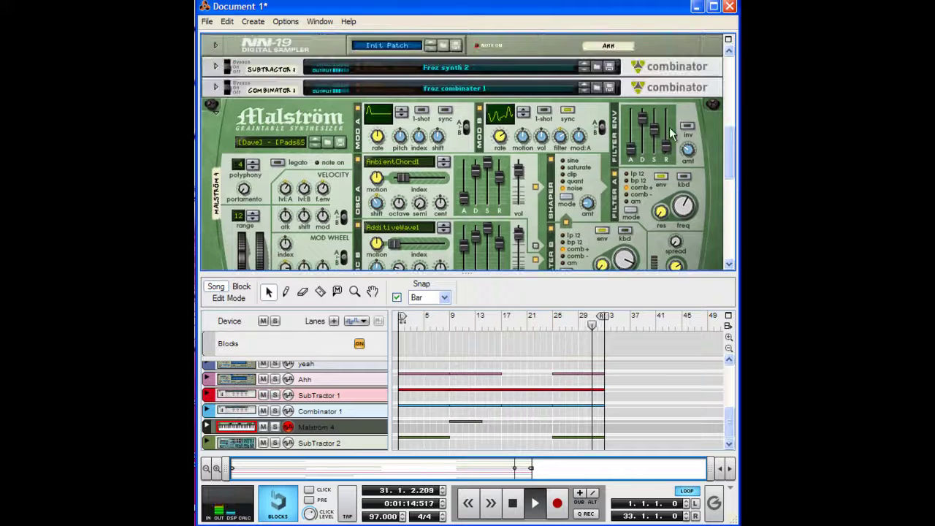
pyautogui.click(214, 106)
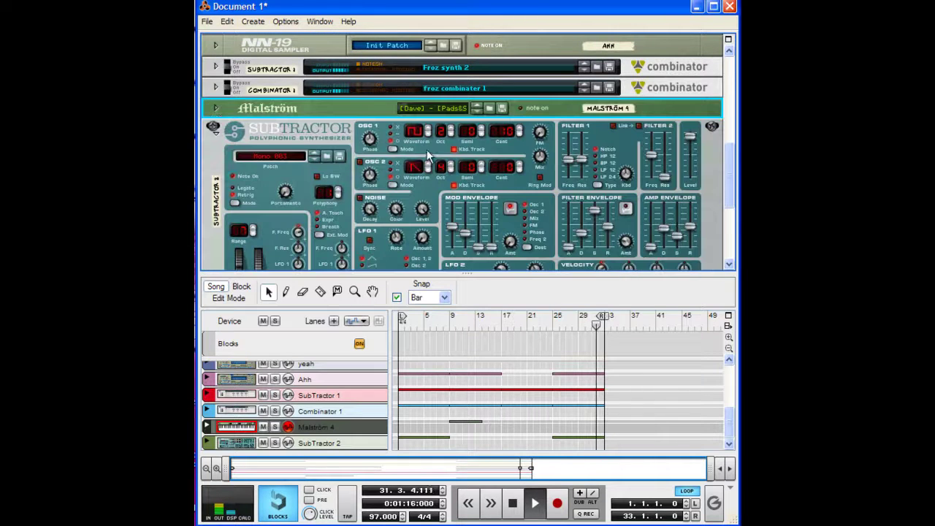
pyautogui.click(215, 126)
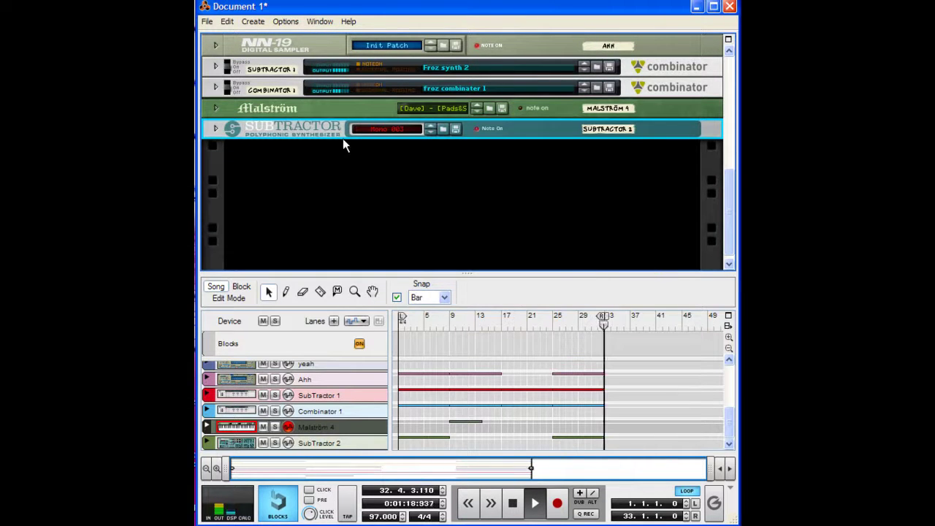
pyautogui.click(216, 129)
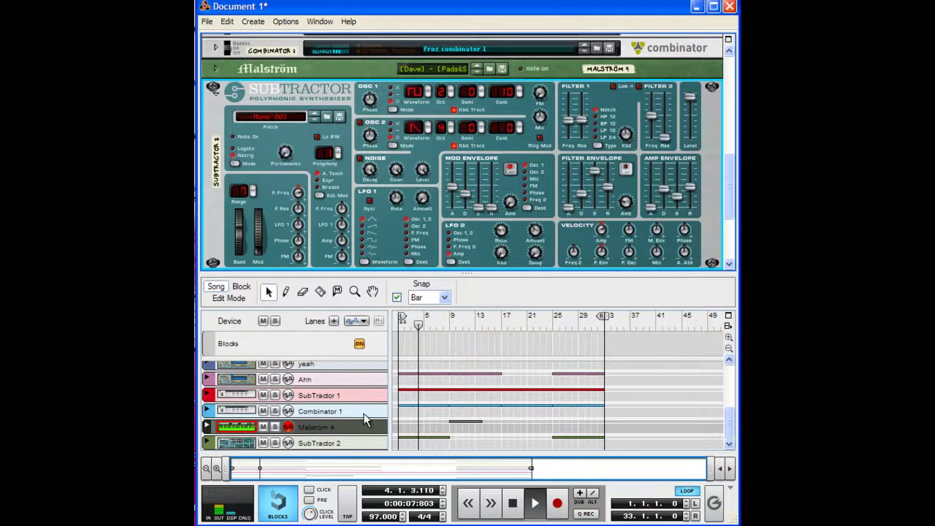
# Audition playback from bar 9, then from bar 8
pyautogui.click(447, 330)
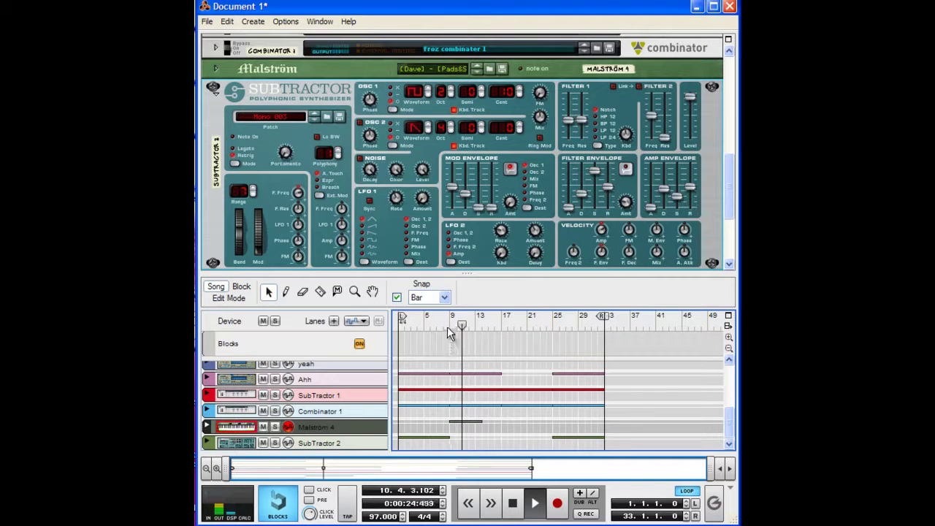
pyautogui.click(447, 328)
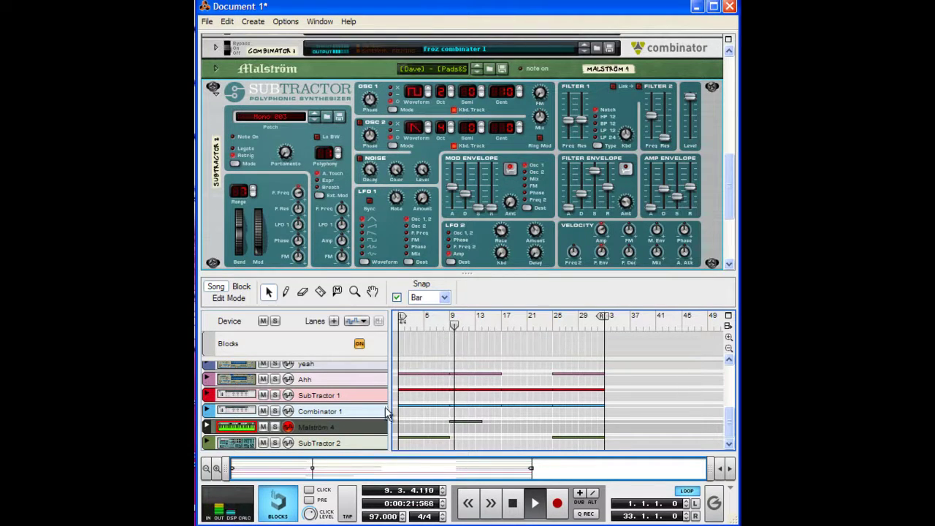
pyautogui.click(443, 326)
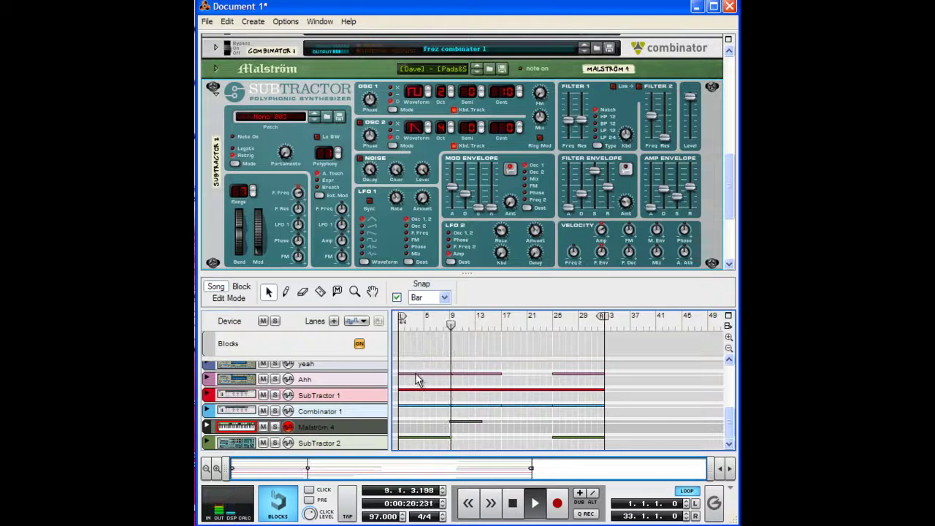
# Select the SubTractor 2 track, return to bar 1, and expand its lane to show clips
pyautogui.click(342, 443)
pyautogui.click(394, 326)
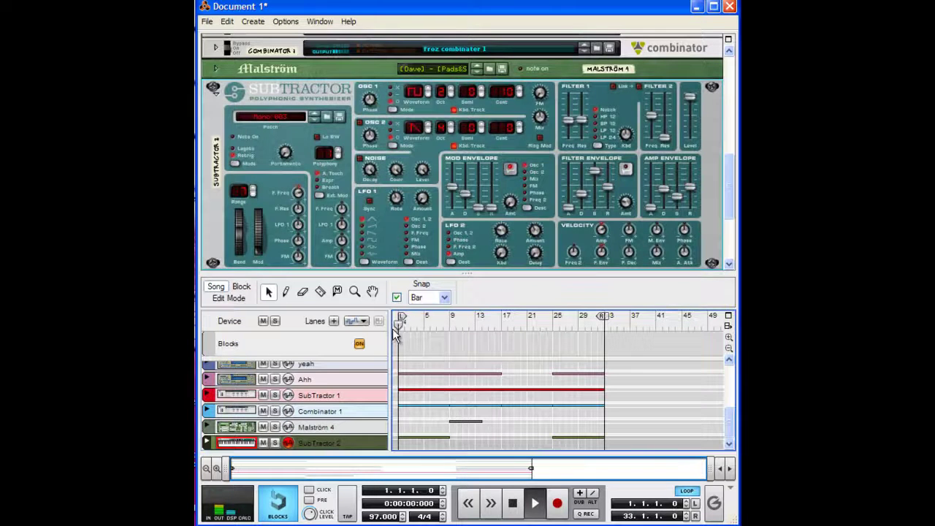
pyautogui.click(207, 443)
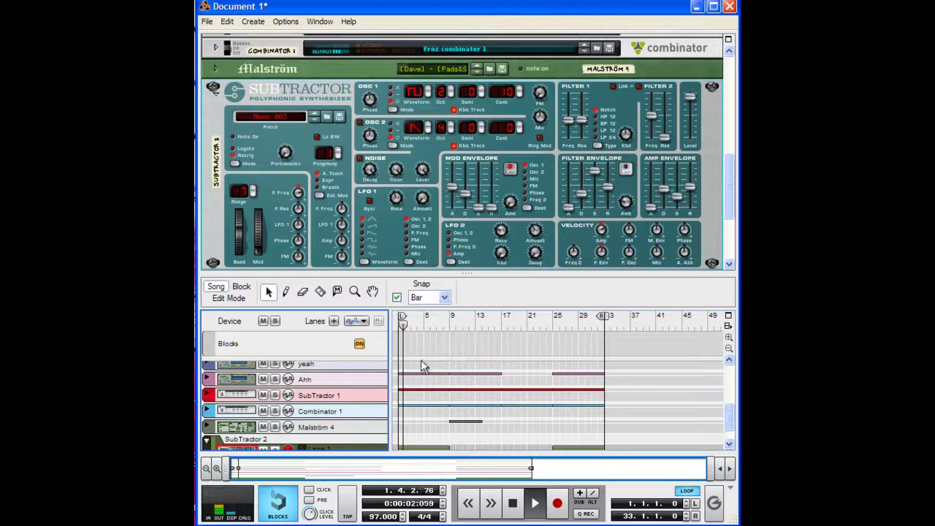
pyautogui.scroll(-1, 721, 398)
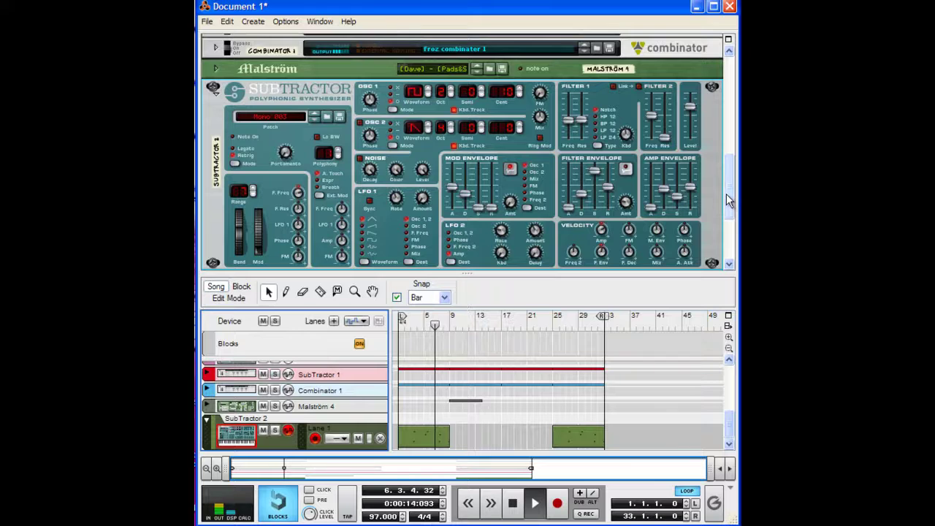
# Stop playback, rewind to bar 1, and open the File menu
pyautogui.moveTo(730, 187); pyautogui.dragTo(729, 225)
pyautogui.press('space')
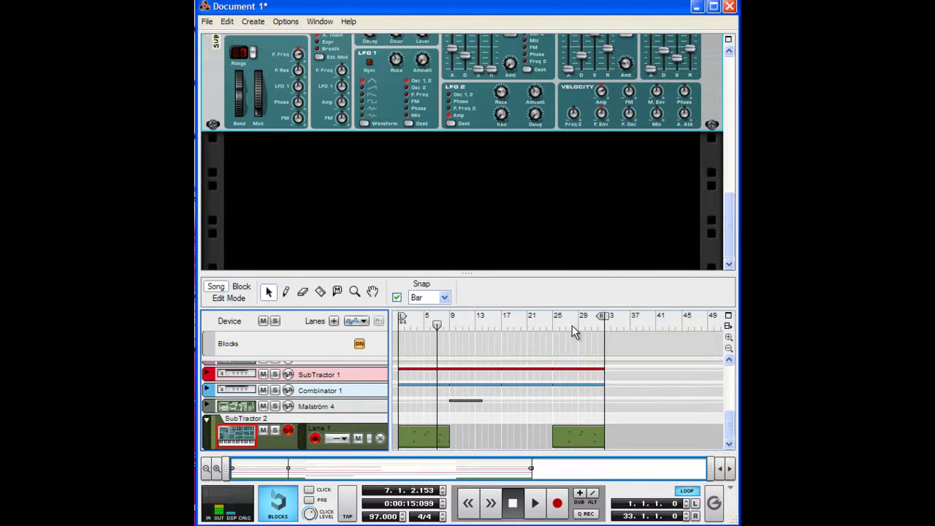
pyautogui.click(401, 317)
pyautogui.click(207, 22)
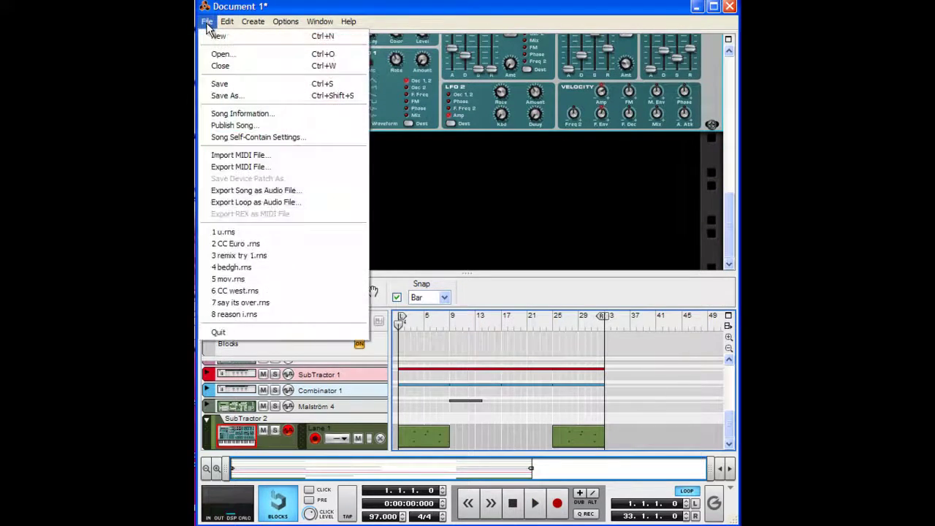